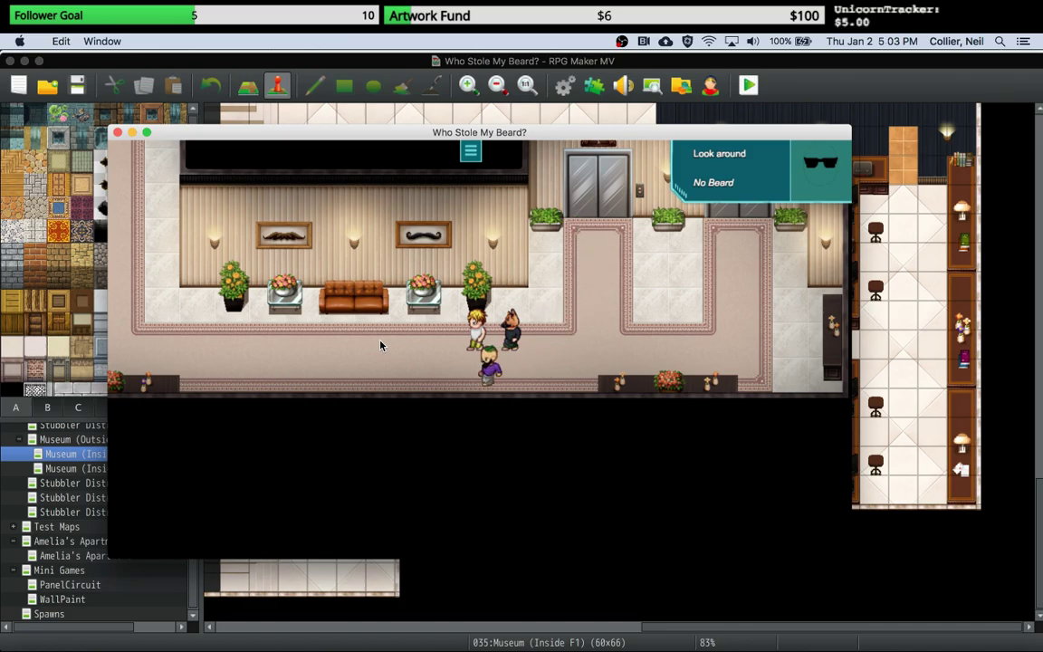
Step: Walk the playtest character along the museum corridor and up the carpeted hallway towards the statue lobby
left_click(431, 336)
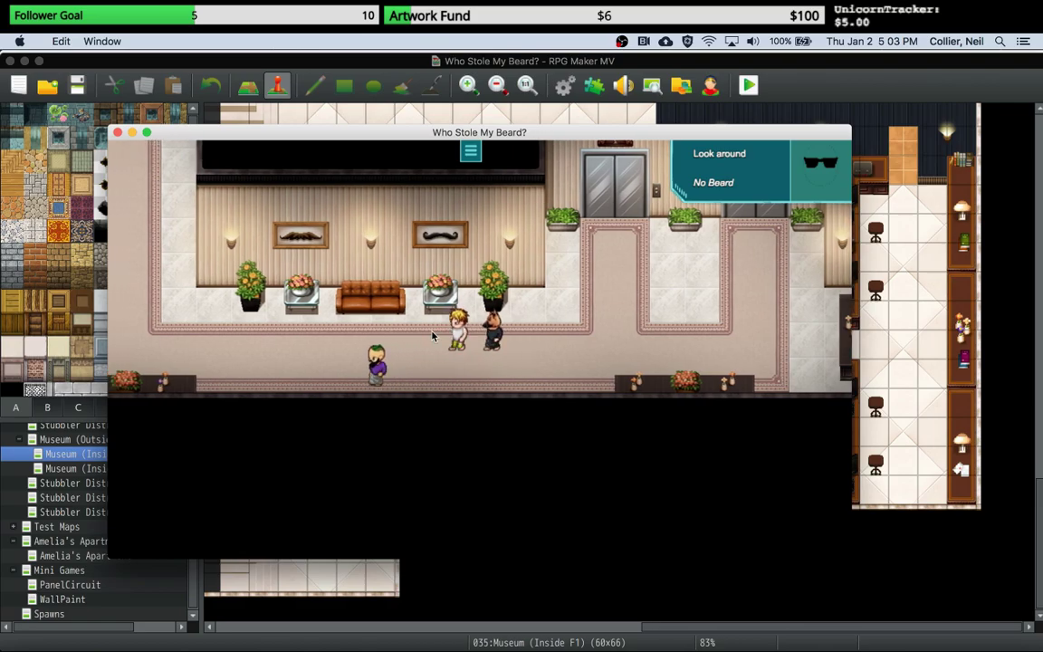
left_click(392, 342)
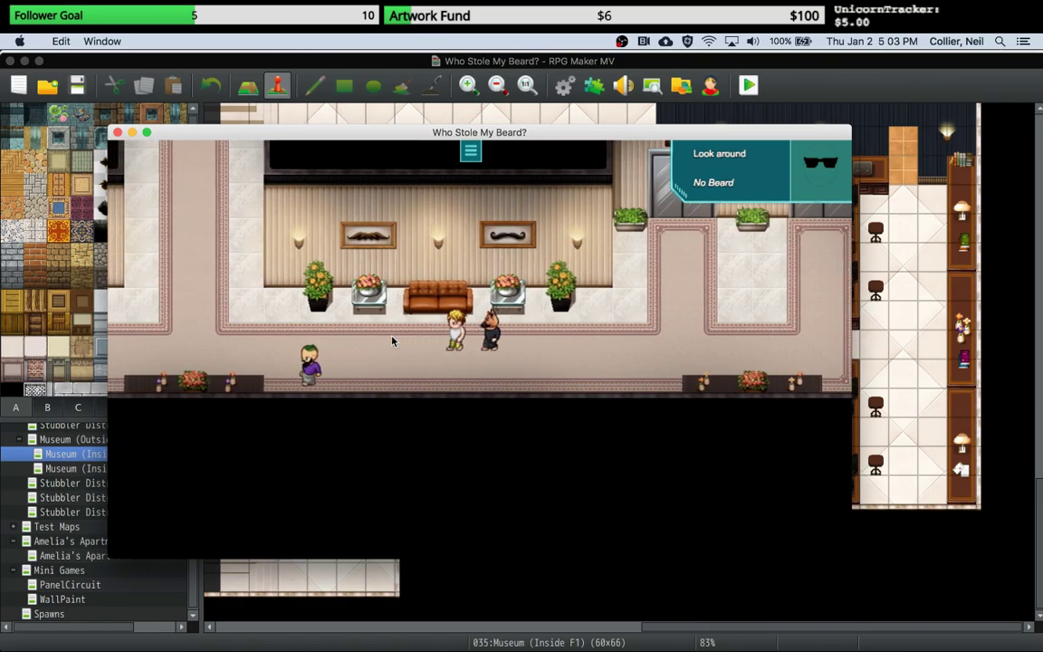
left_click(392, 341)
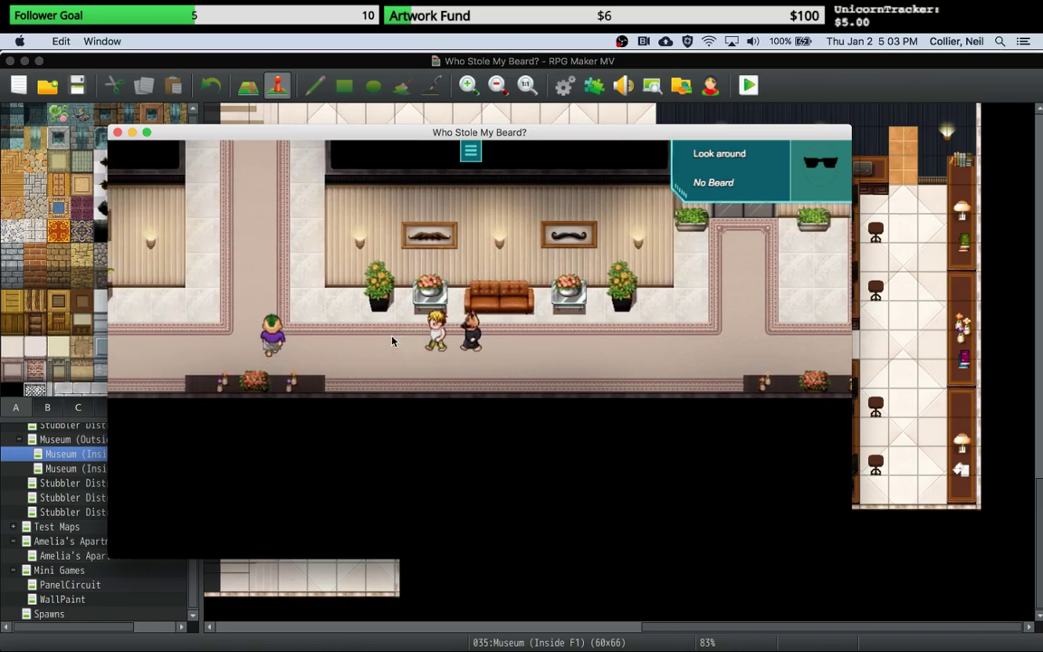
left_click(392, 341)
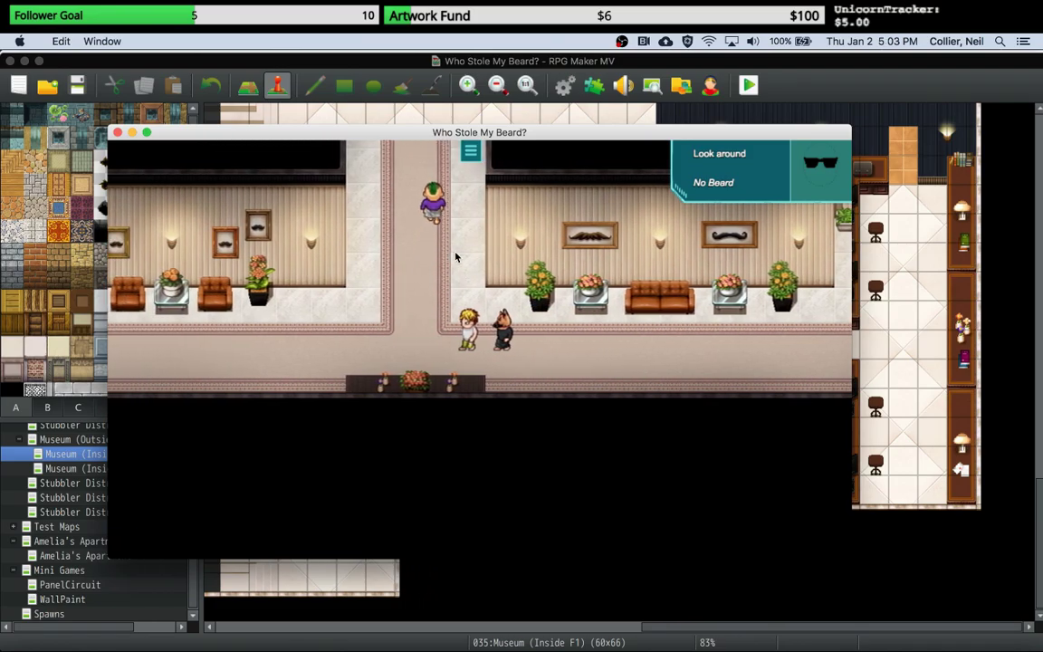
left_click(464, 246)
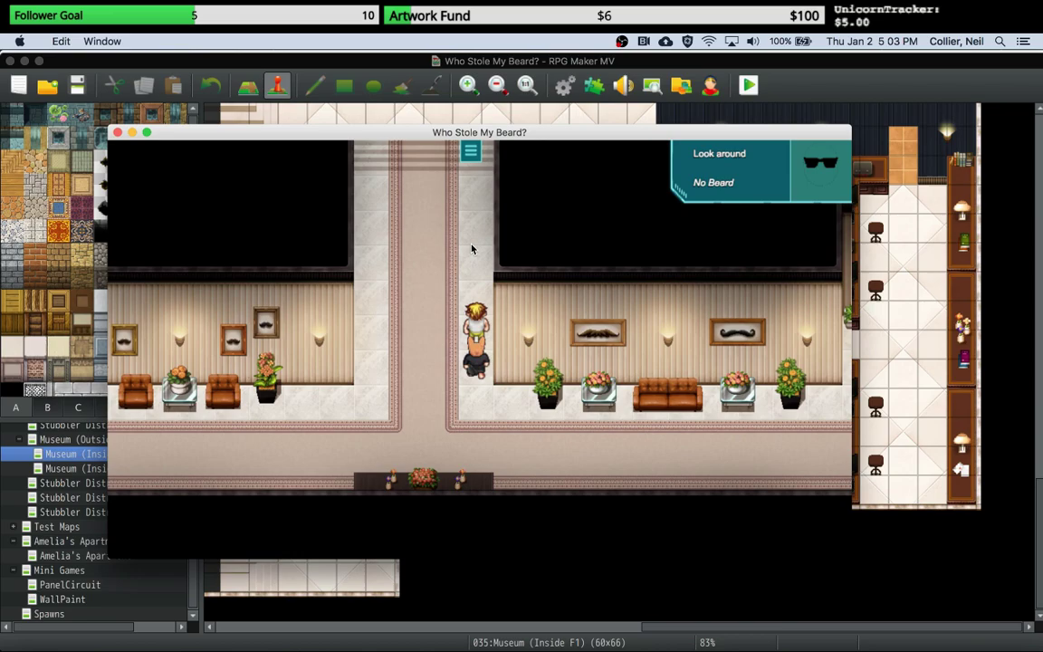
left_click(476, 241)
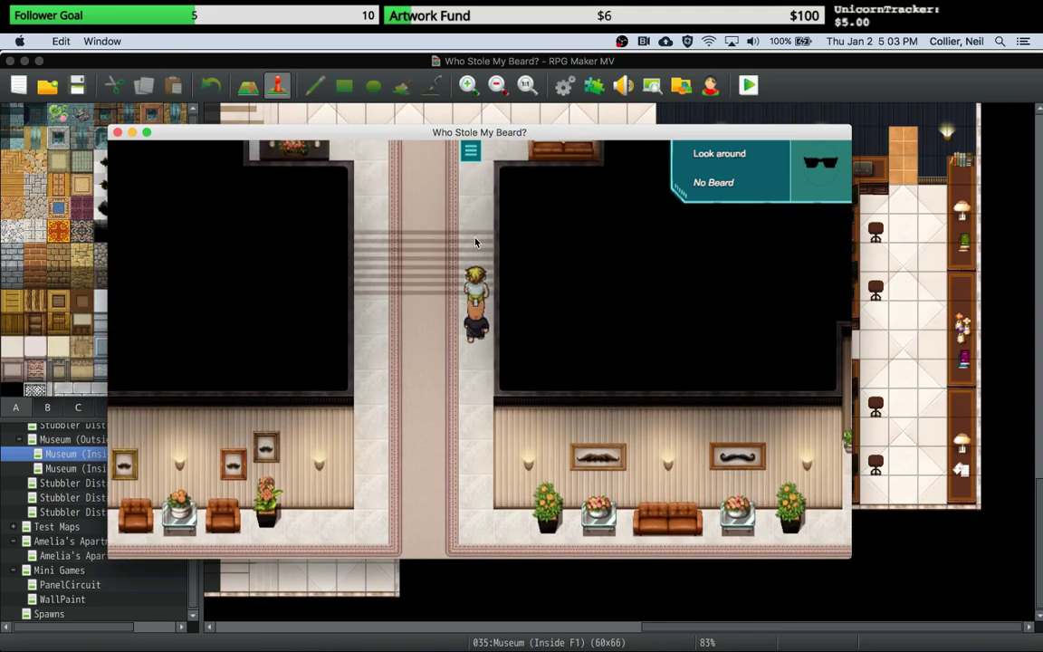
left_click(475, 241)
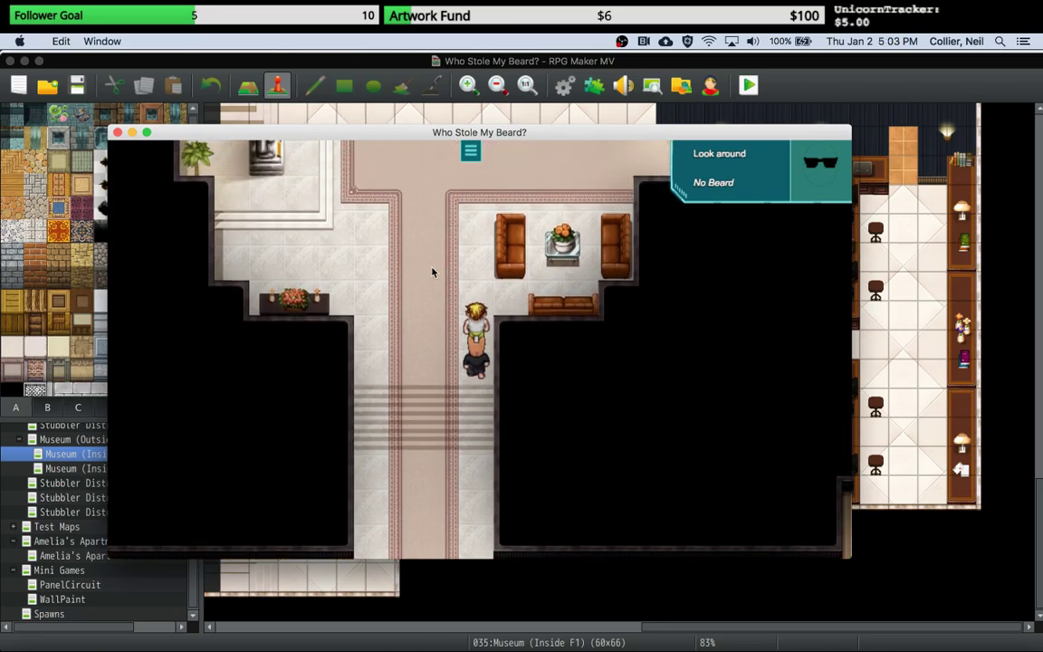
Step: Talk to passers-by in the museum lobby to check the face images in their dialogue boxes
left_click(486, 222)
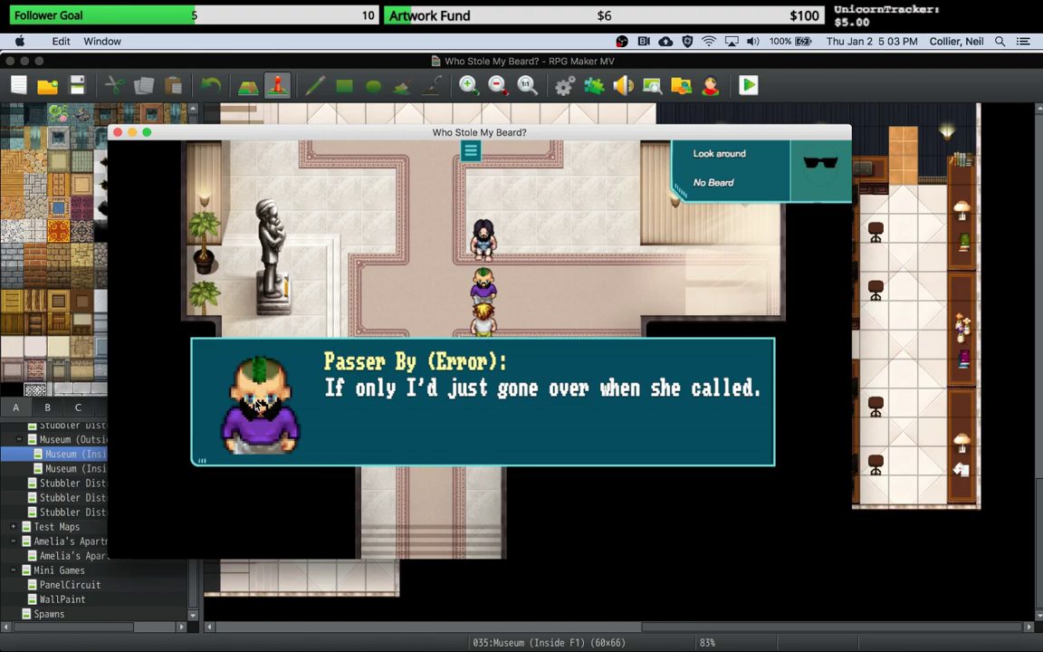
left_click(548, 315)
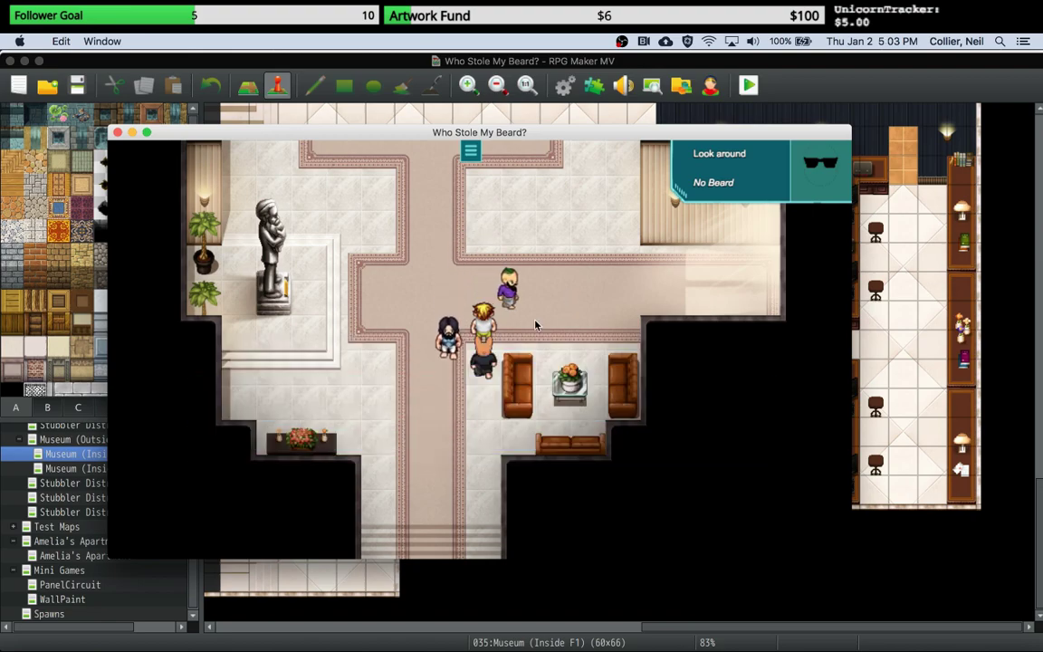
left_click(444, 442)
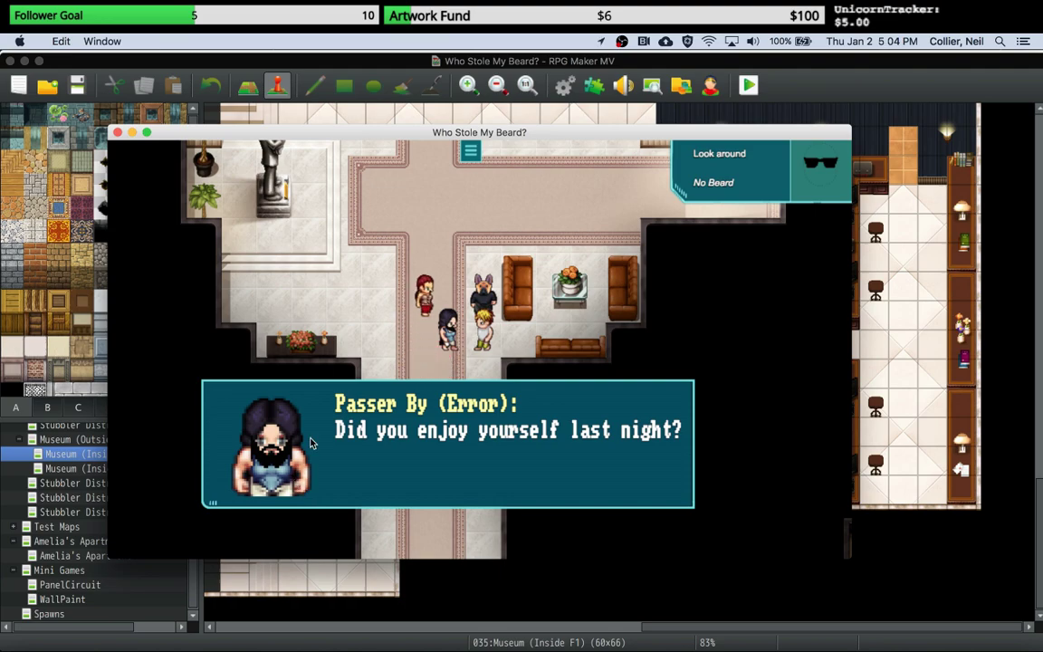
key("Return")
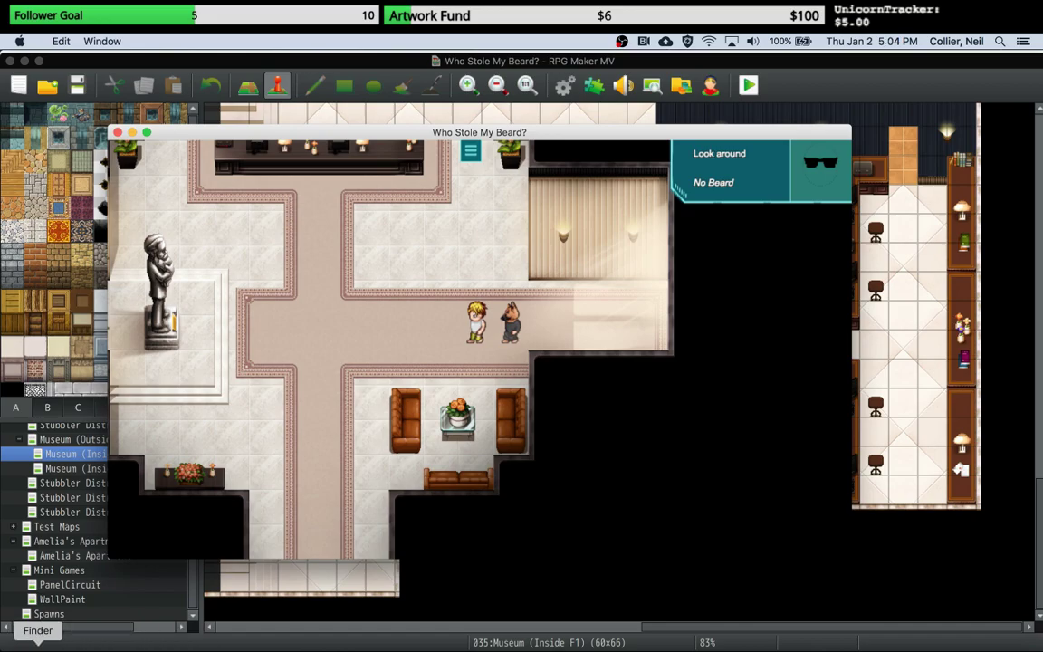
Step: Switch to Finder, open the project's App/img/characters folder and preview the Amelia Chinstrip and Circle sprite sheets
left_click(38, 646)
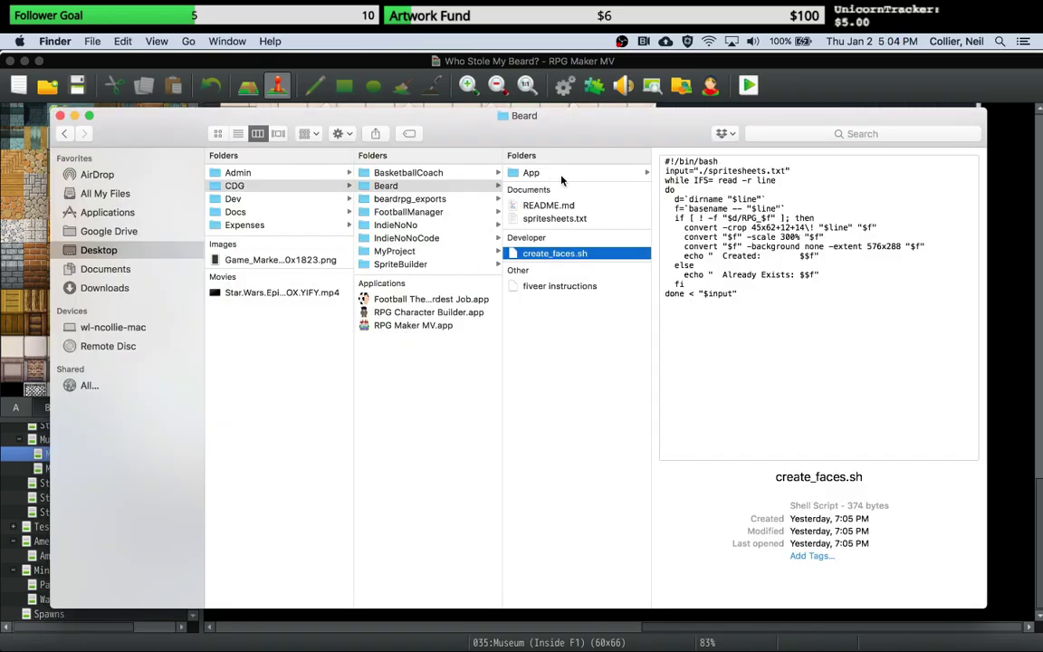
left_click(574, 172)
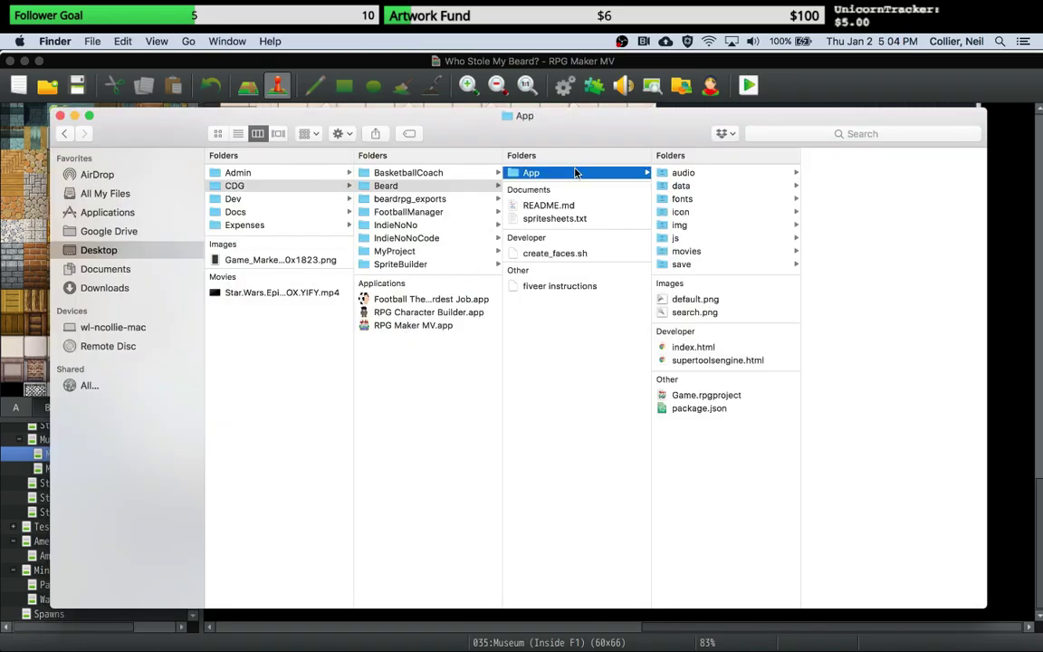
left_click(752, 239)
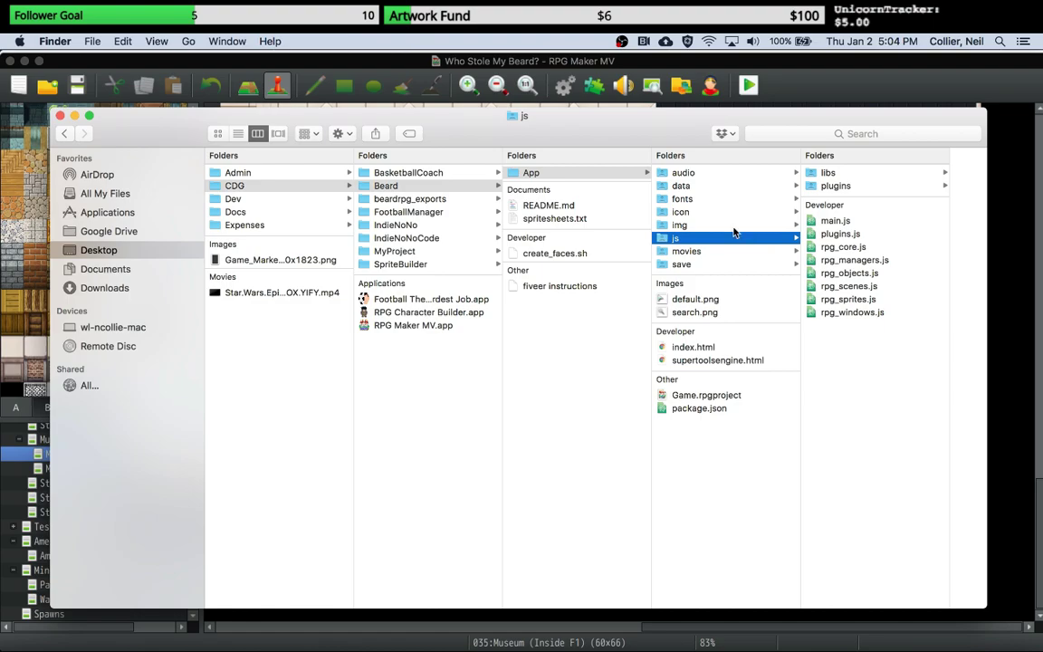
left_click(728, 226)
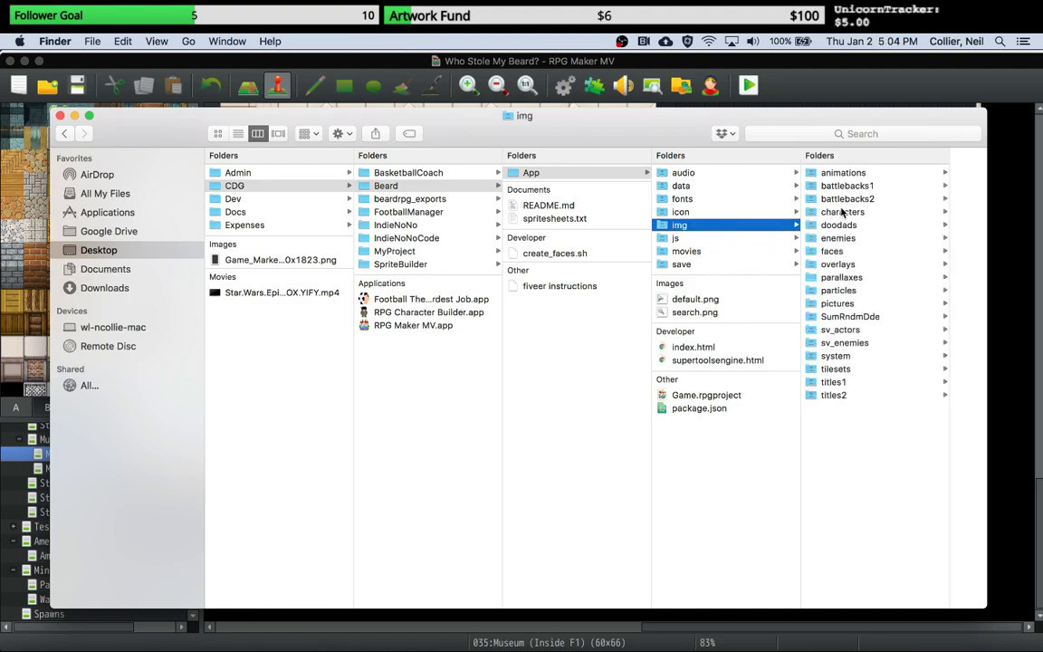
left_click(845, 212)
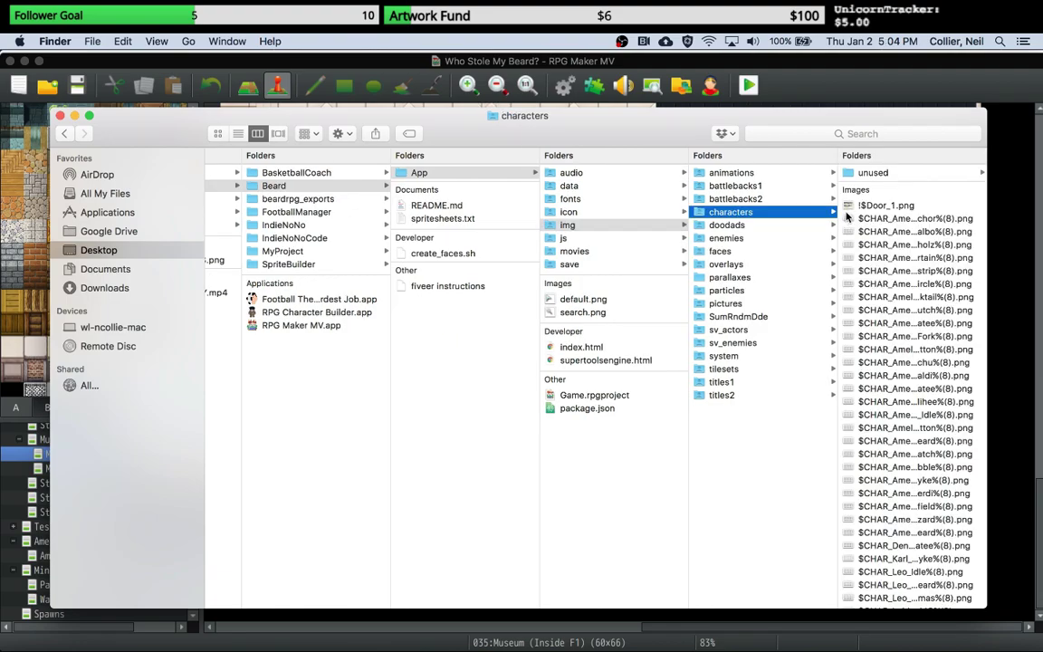
left_click(896, 271)
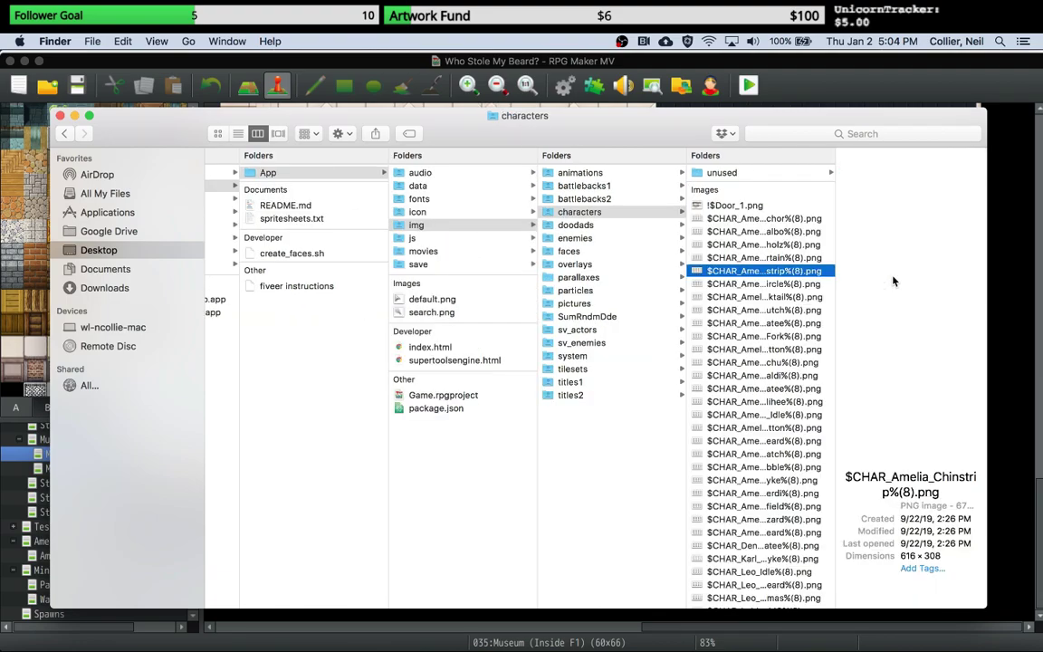
left_click(750, 283)
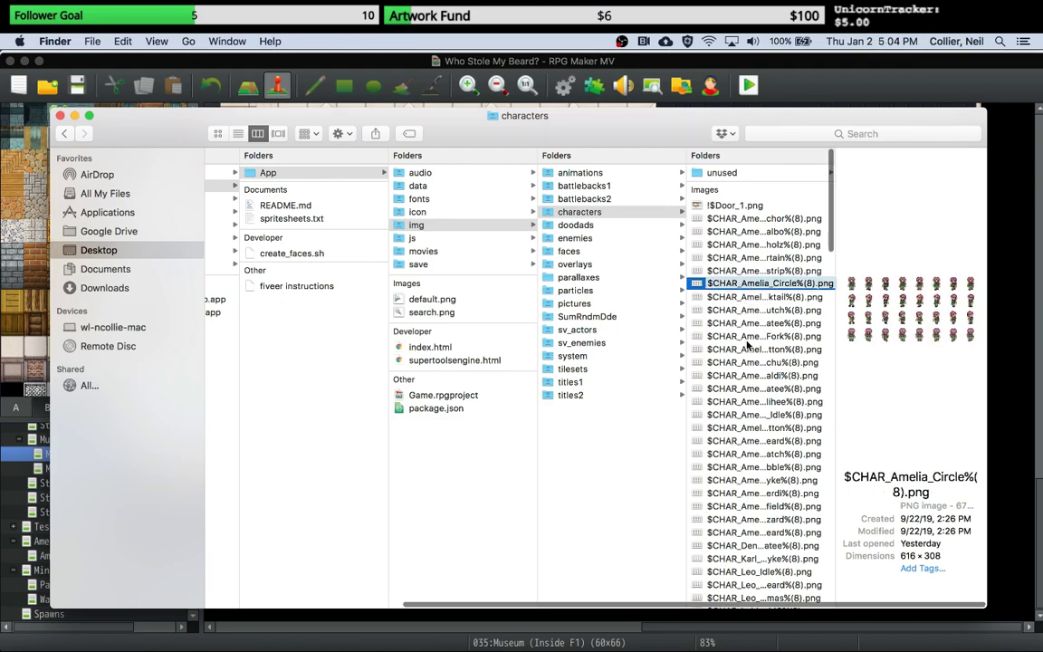
Step: Find the sprite sheet $female_hulihee_faoiglq%(8).png in the characters folder and open it in Preview
scroll(749, 299, "down", 15)
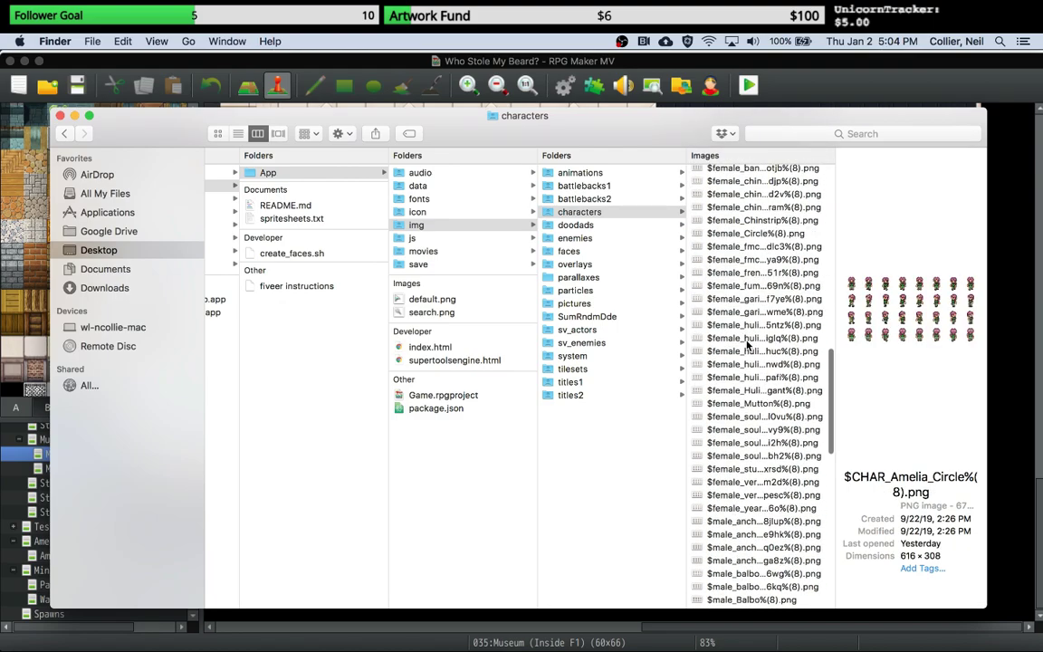
left_click(747, 340)
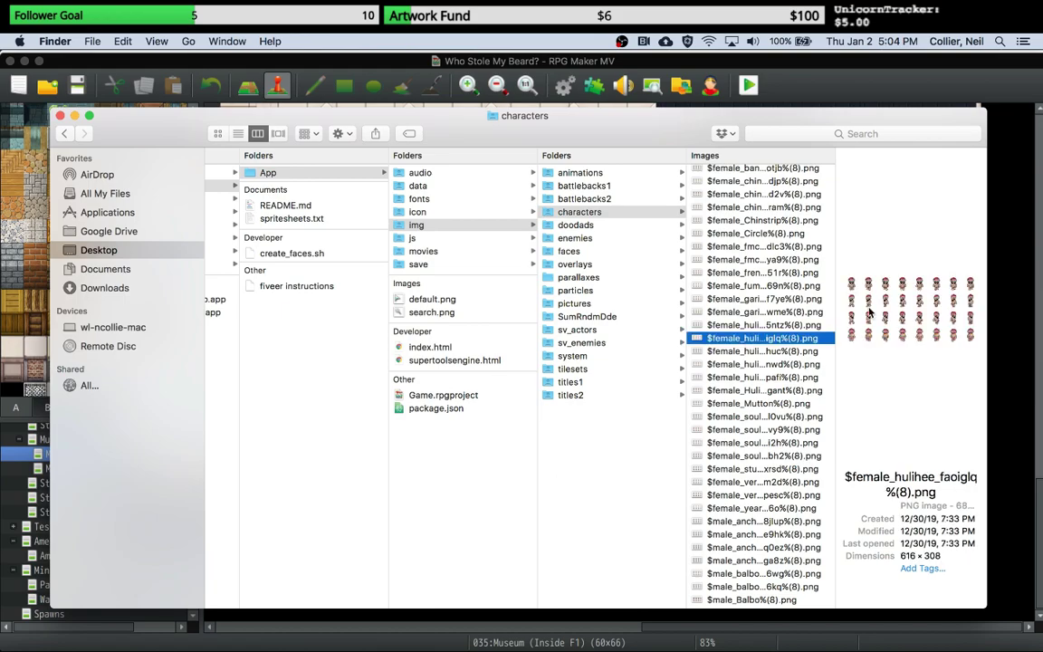
right_click(751, 340)
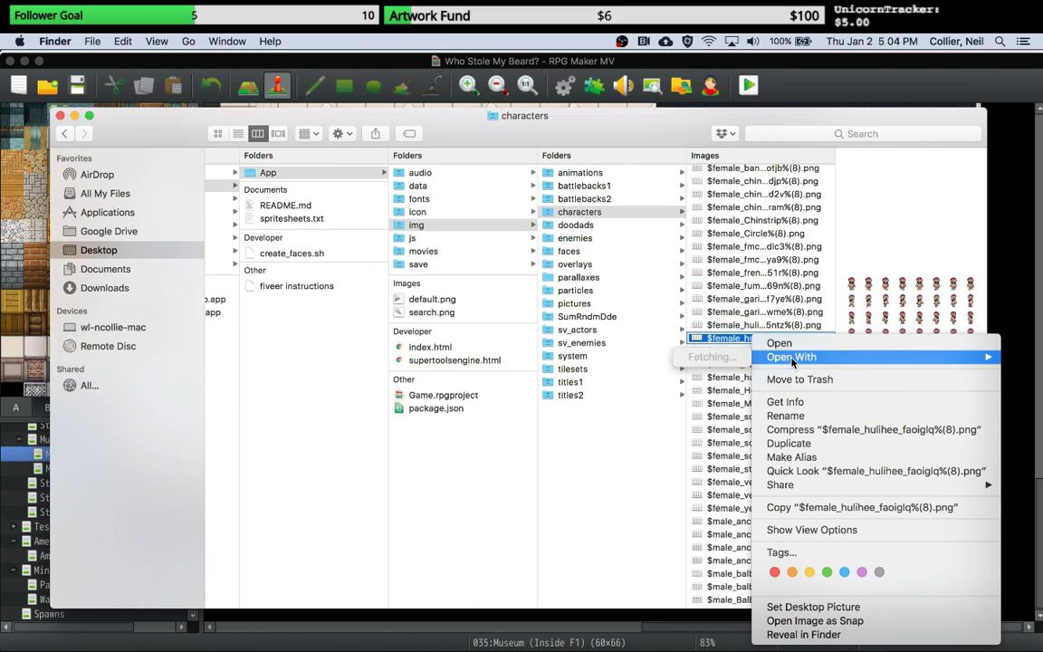
mouse_move(753, 361)
left_click(679, 357)
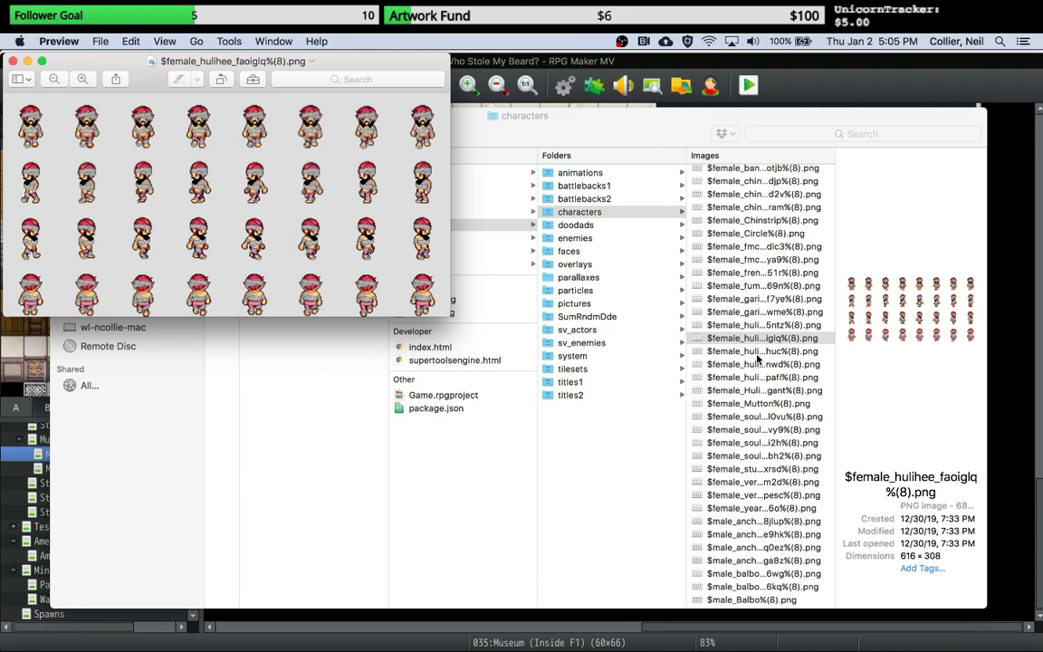
Step: Outline the first front-facing sprite in the female_hulihee sheet as the part used for a face, and close the image
left_click_drag(760, 338, 341, 219)
left_click_drag(736, 338, 192, 211)
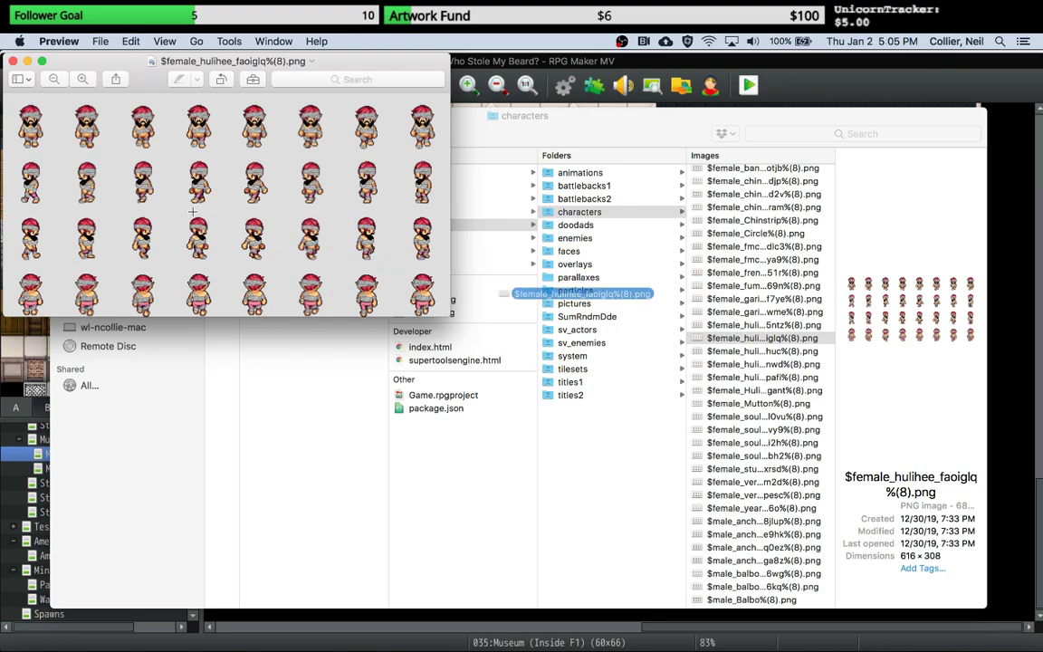
left_click_drag(342, 60, 441, 181)
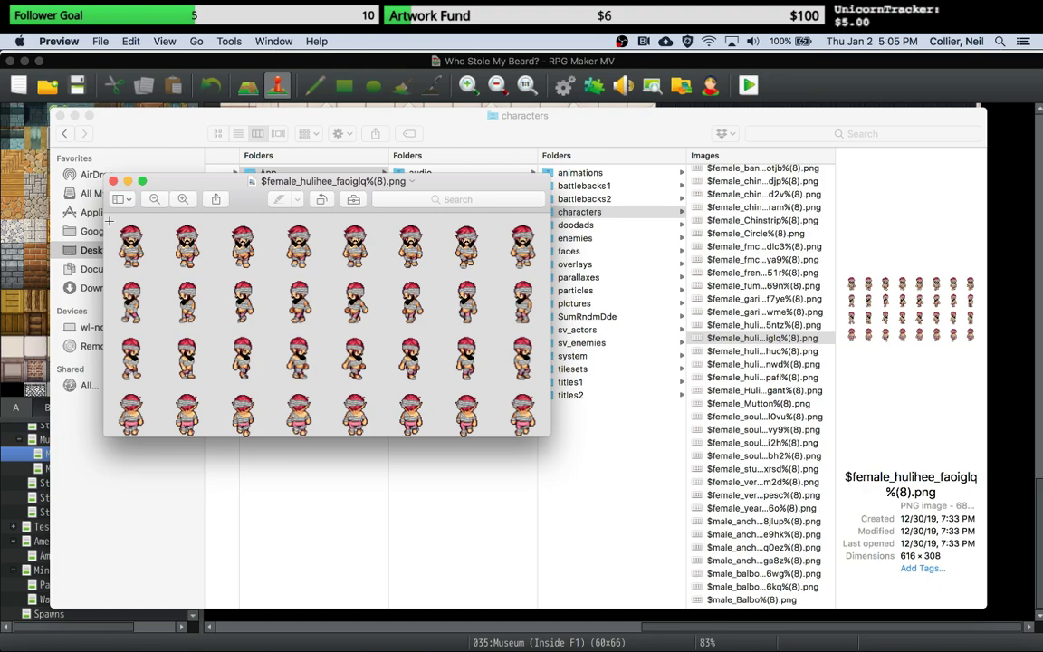
left_click_drag(109, 221, 152, 274)
left_click(113, 182)
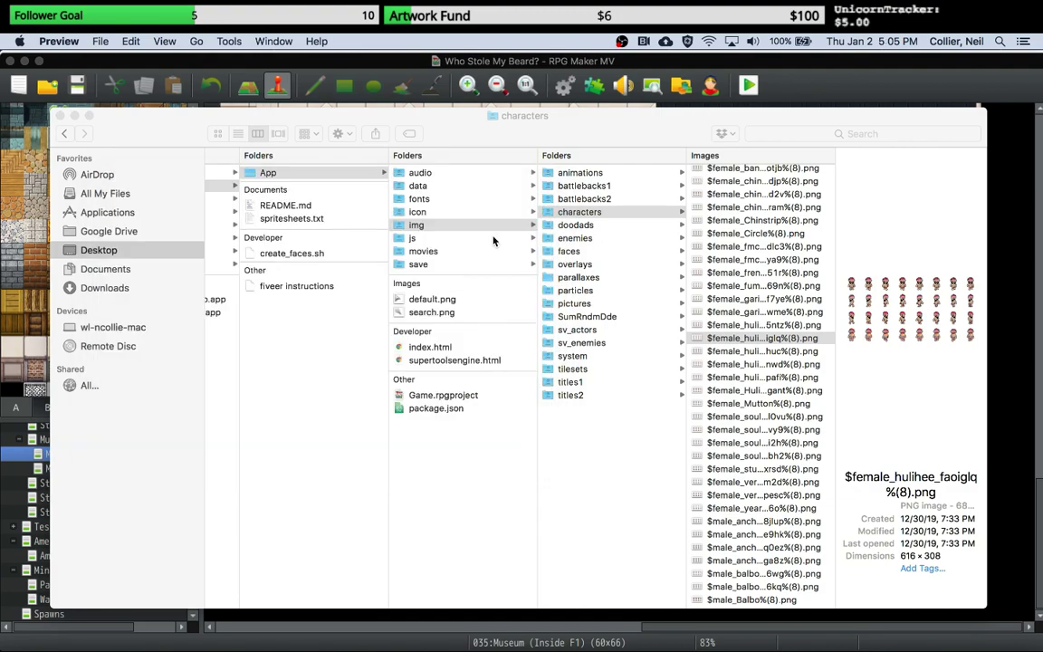
Step: Open the img/faces folder and preview Actor1.png at the end of its file list
left_click(588, 252)
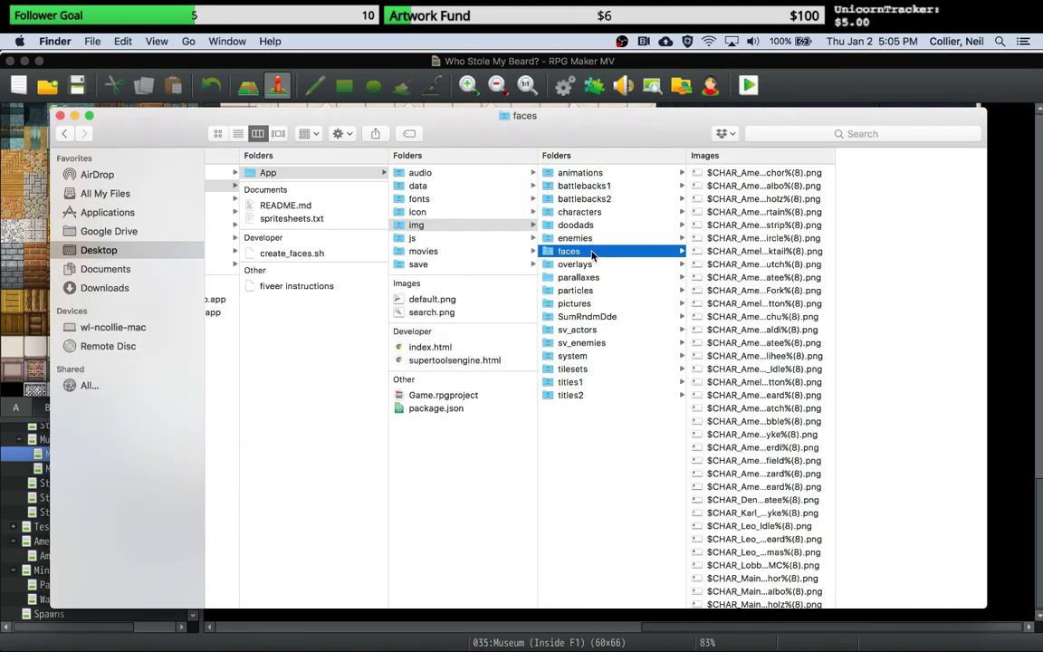
scroll(768, 345, "down", 5)
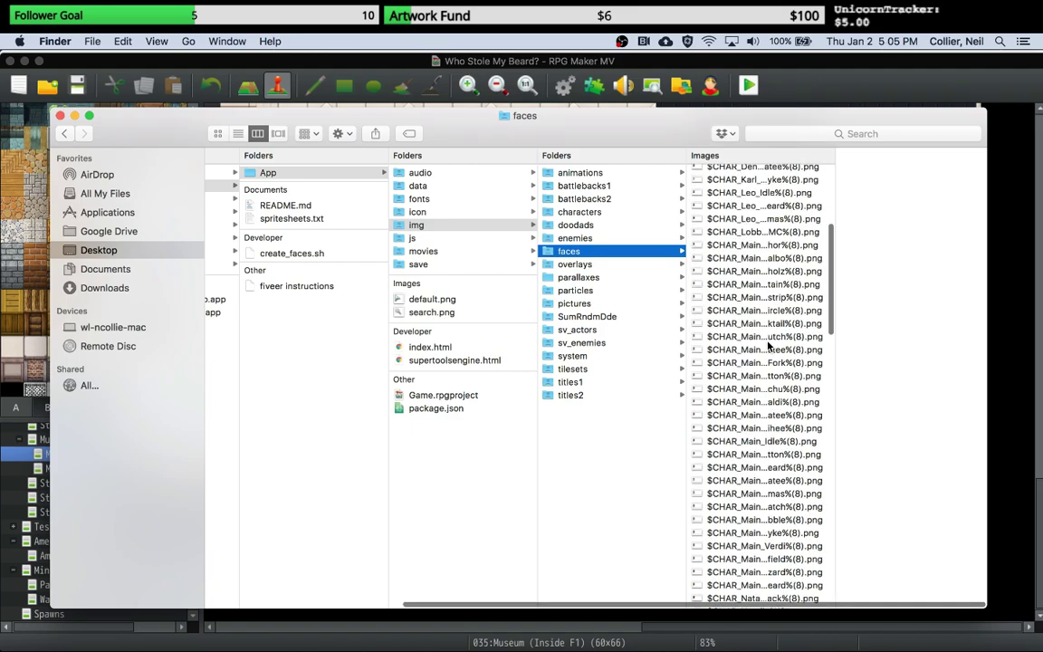
scroll(767, 345, "down", 2)
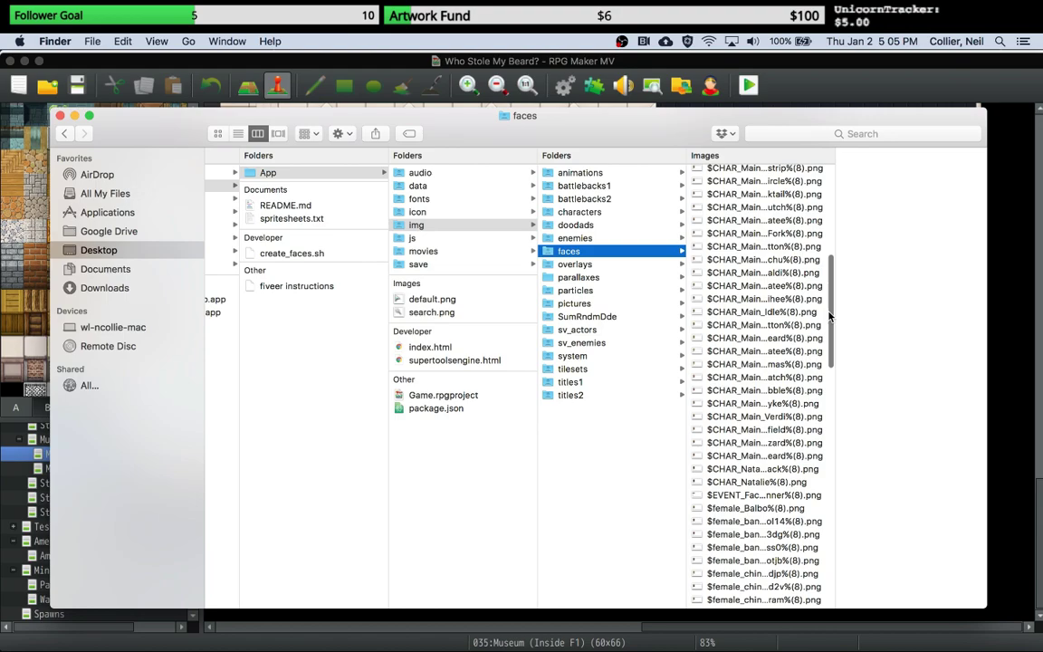
left_click_drag(831, 315, 836, 561)
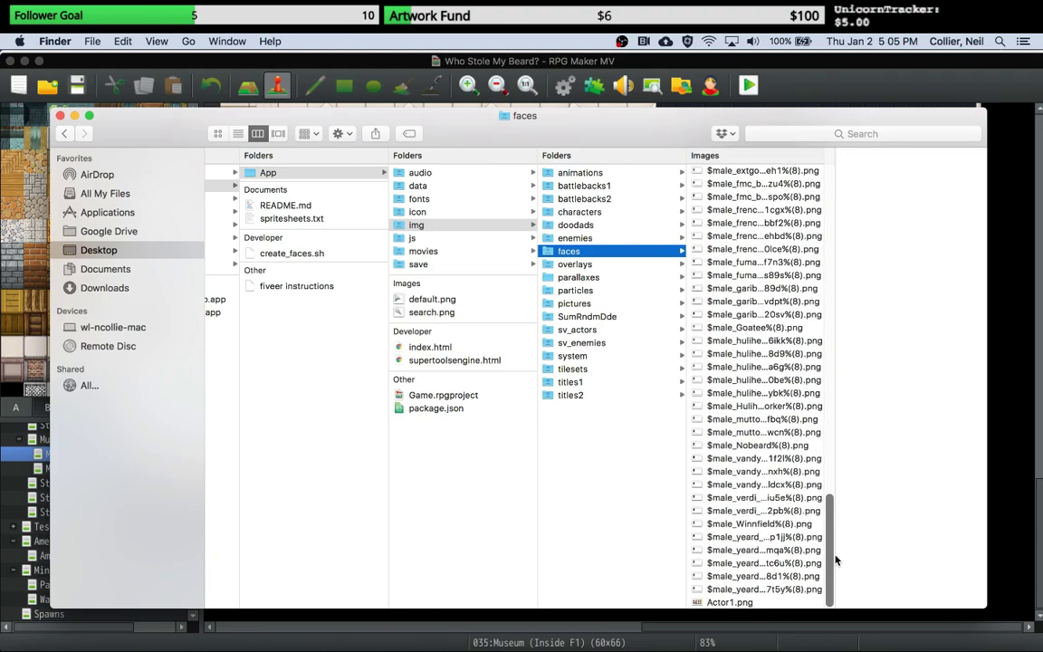
left_click(738, 602)
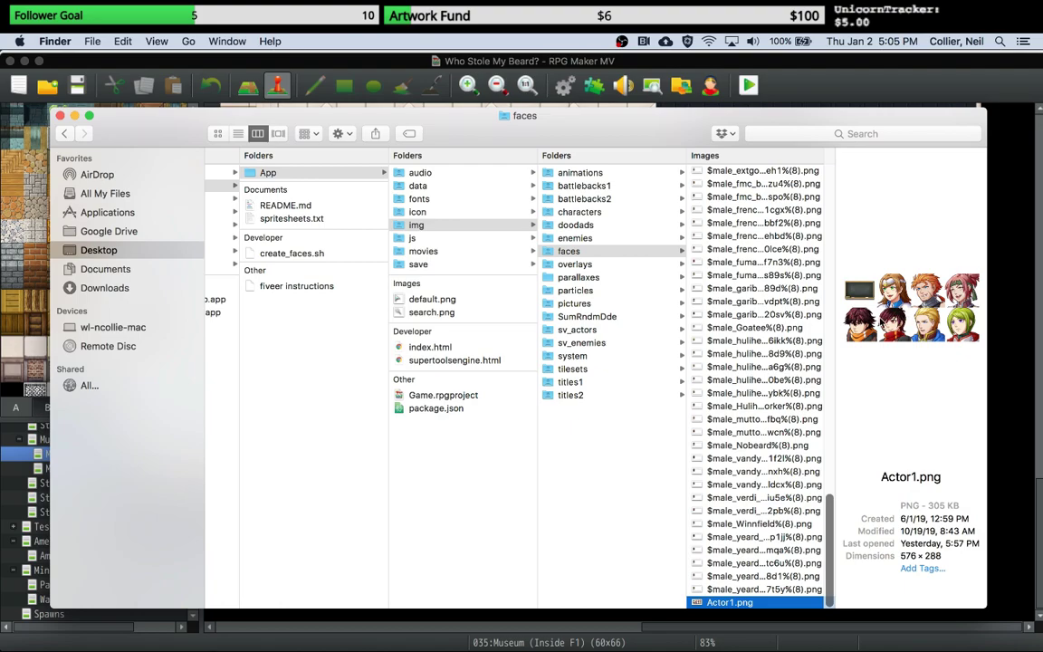
Step: Compare the Amelia Chincurtain sprite sheet in the characters folder with the Amelia Chinstrip image in the faces folder
left_click_drag(830, 498, 831, 433)
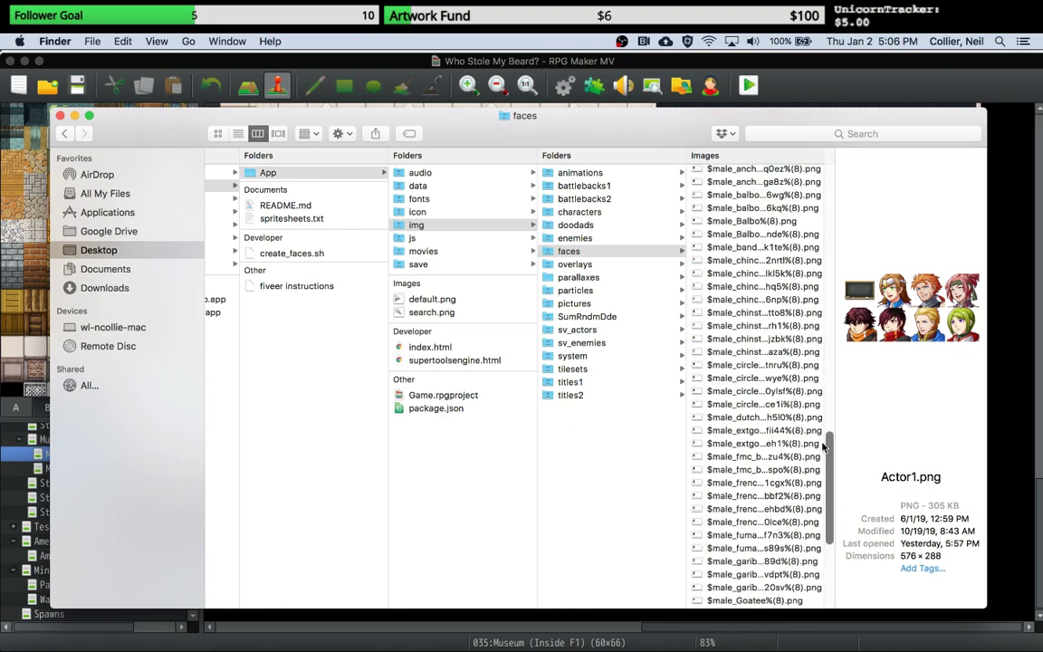
scroll(826, 488, "up", 10)
scroll(825, 487, "up", 5)
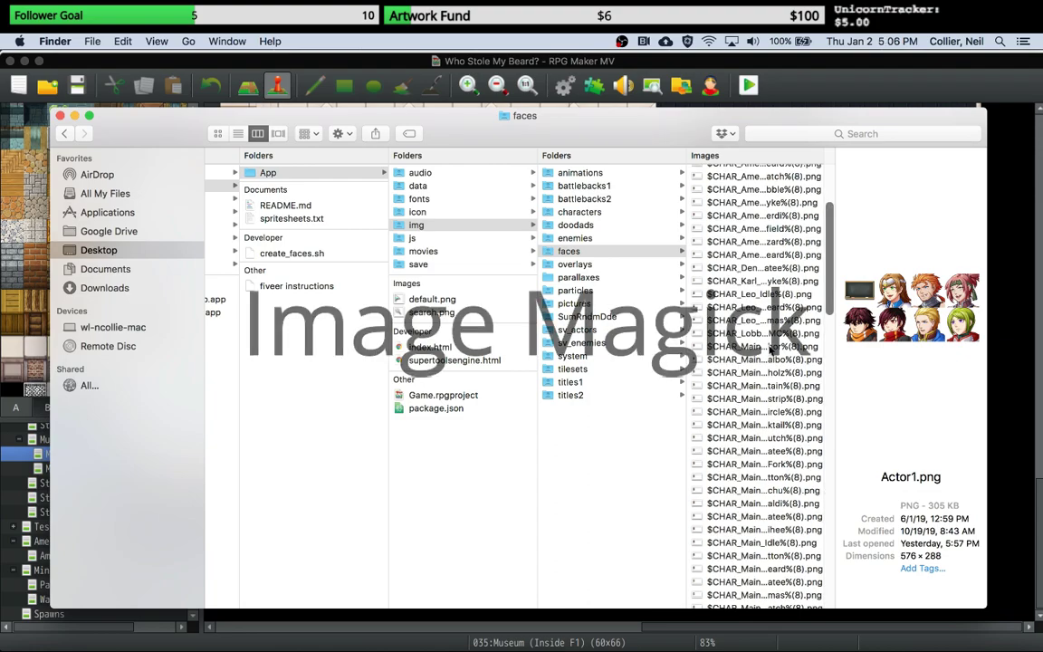
left_click(581, 212)
left_click(725, 258)
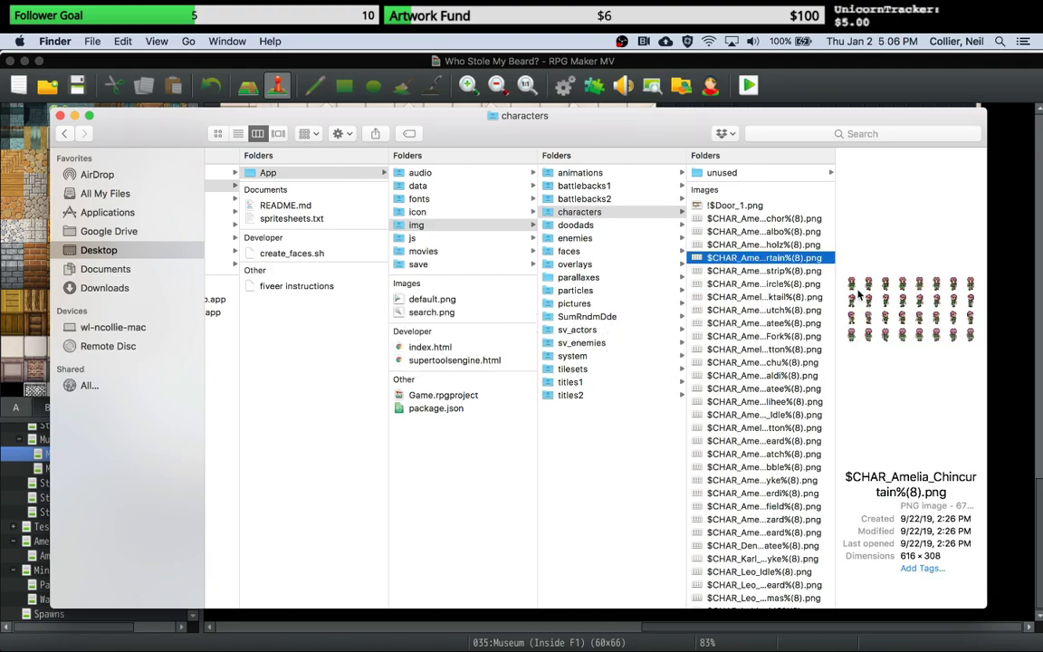
left_click(603, 254)
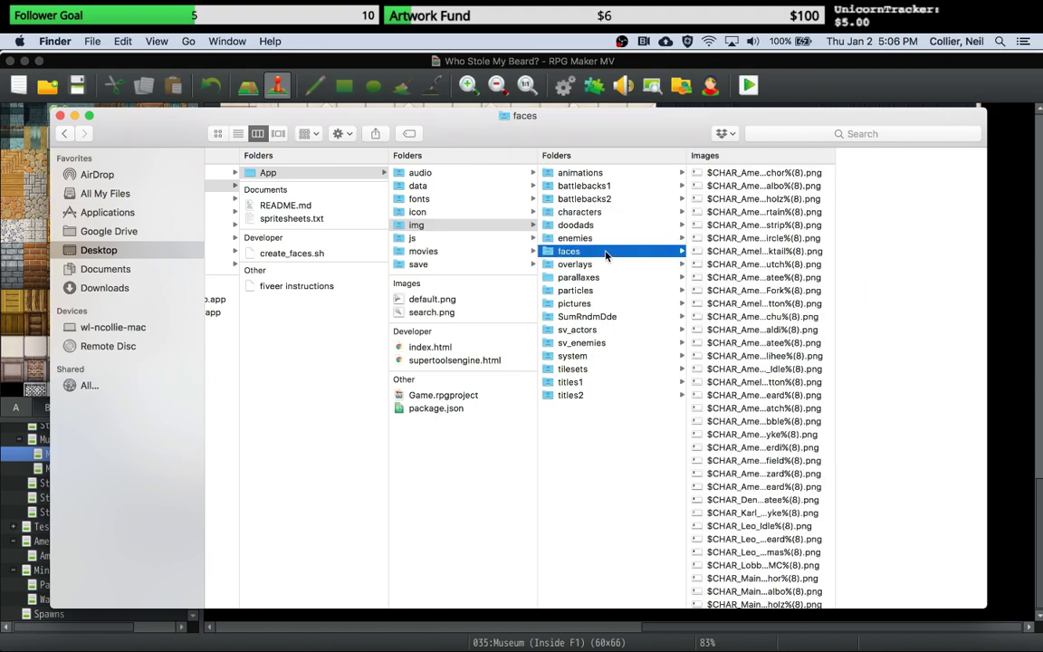
left_click(756, 225)
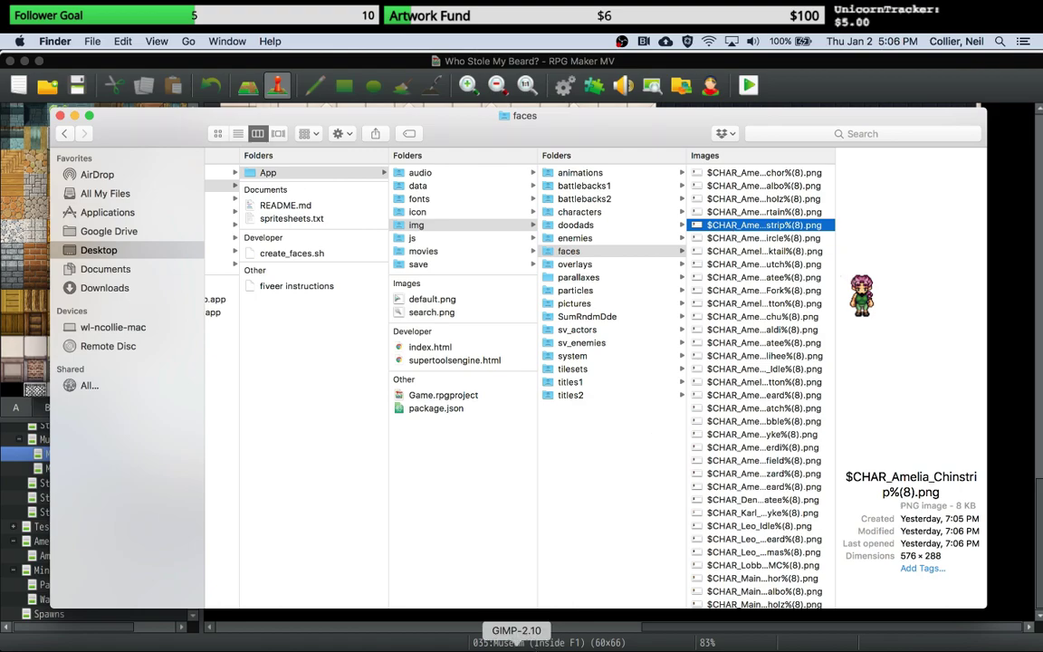
Step: Switch to Terminal's Beard window by way of GIMP's face.png, and quit the git diff view to reach a clear prompt
left_click(516, 645)
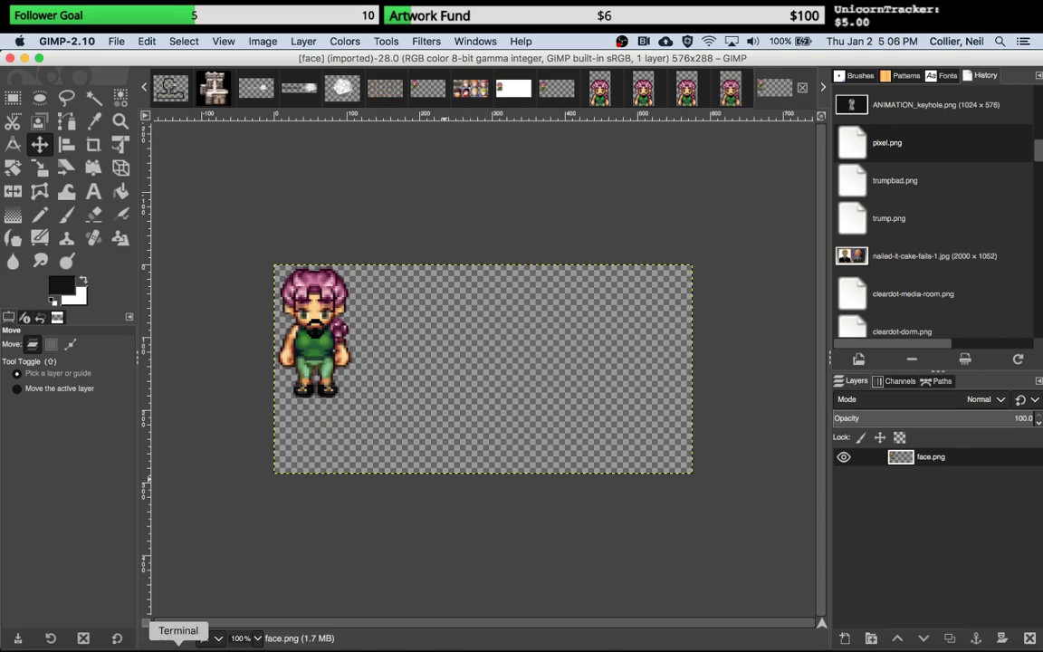
right_click(178, 645)
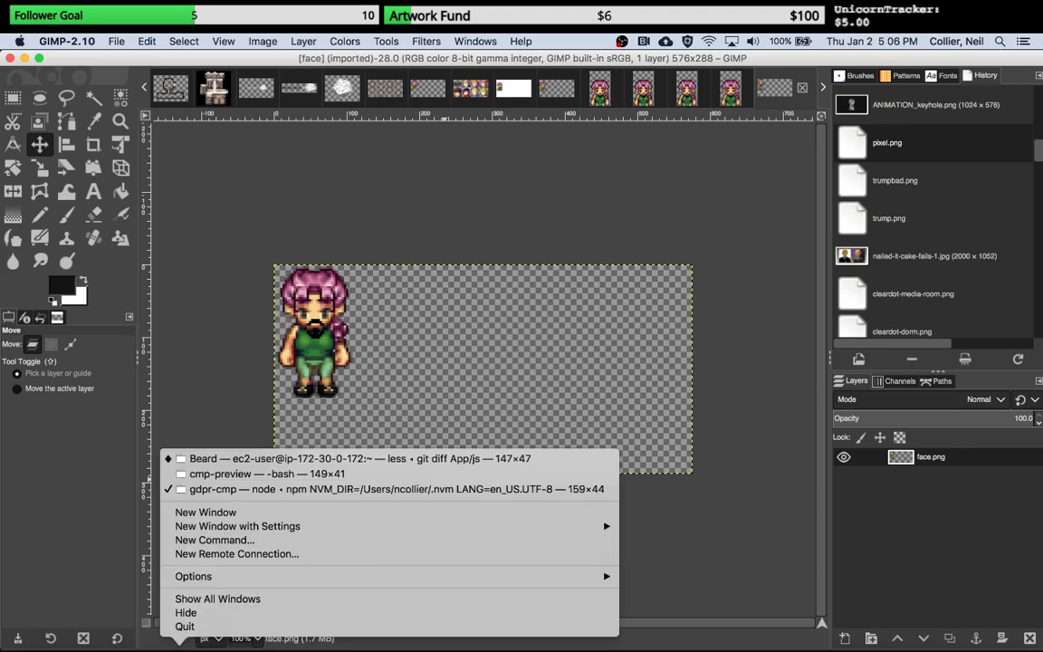
left_click(268, 459)
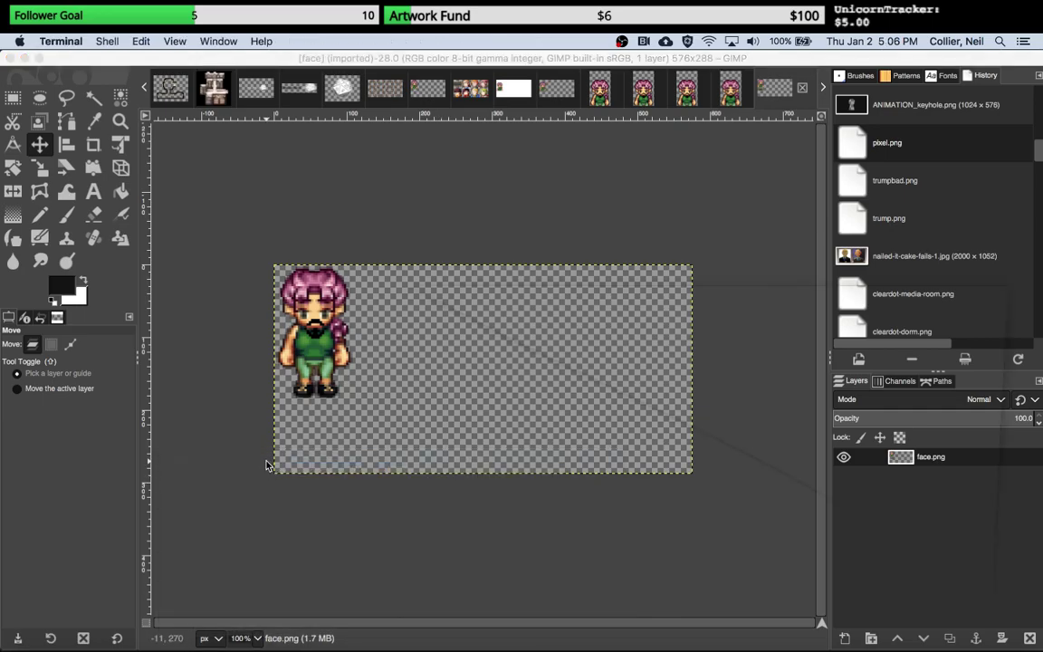
scroll(347, 414, "down", 20)
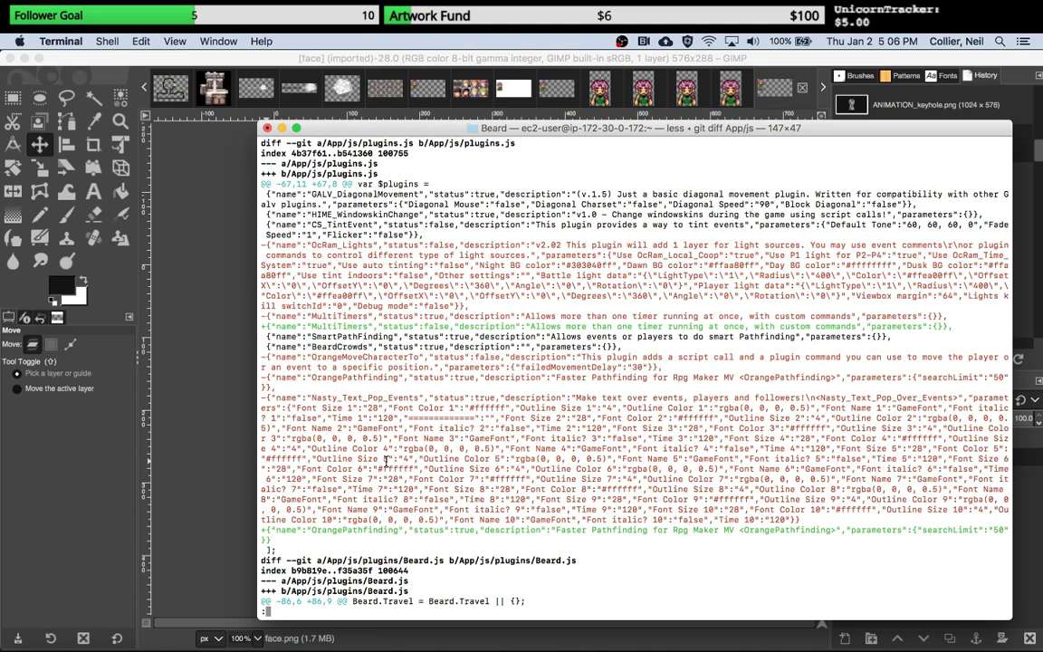
key("q")
key("Return")
key("Return")
key("Return")
key("Return")
key("Return")
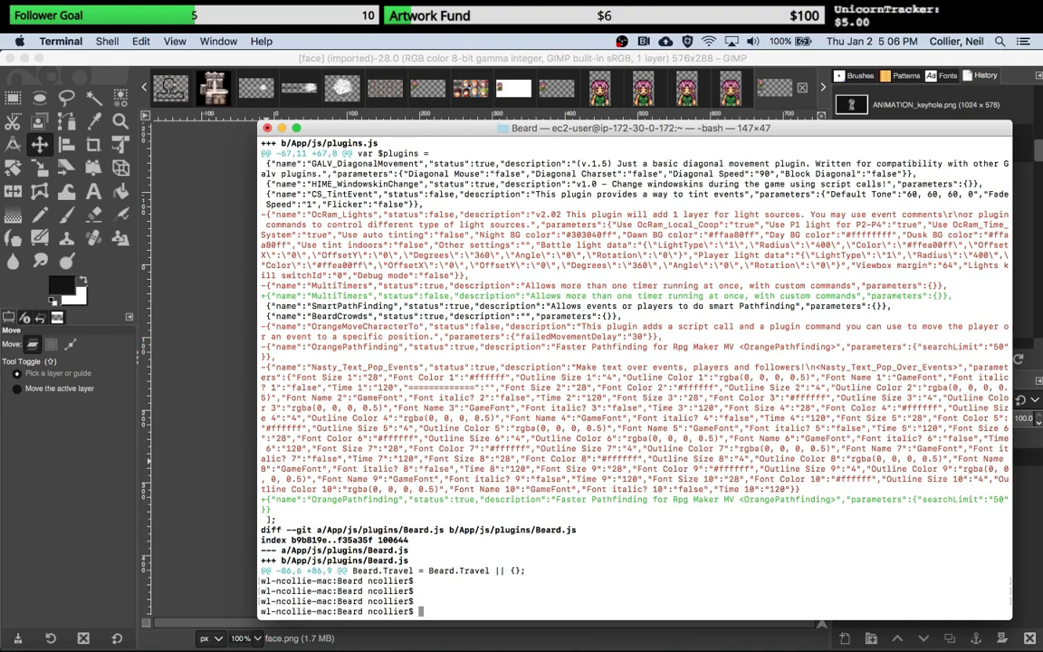
Step: Print the working directory, list the Beard folder's files, and point out create_faces.sh and spritesheets.txt
type("pwd")
key("Return")
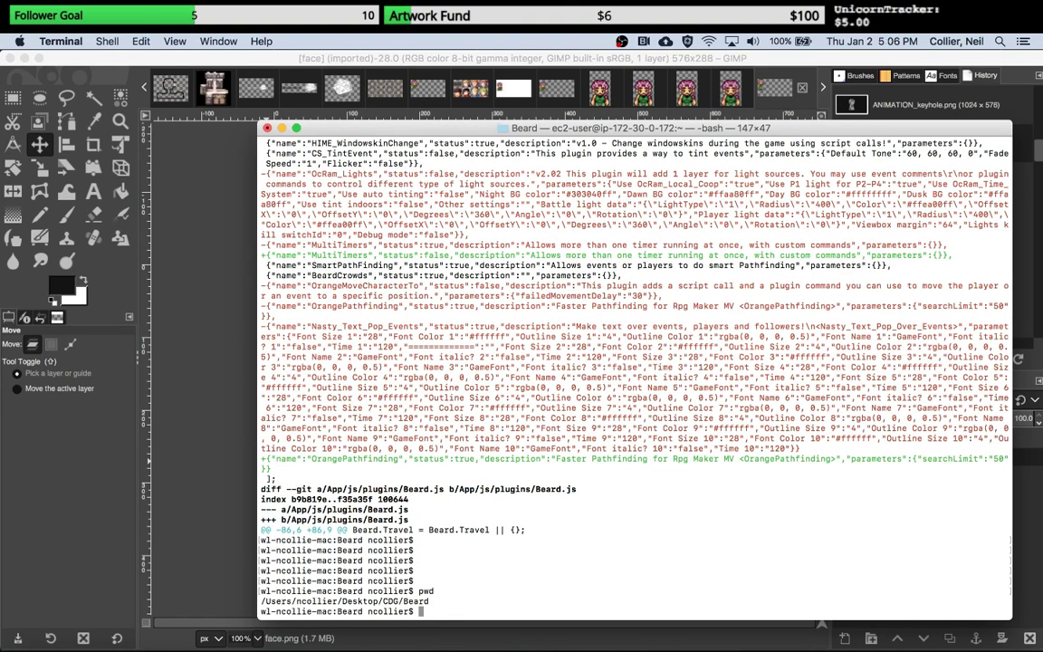
type("ls")
key("Return")
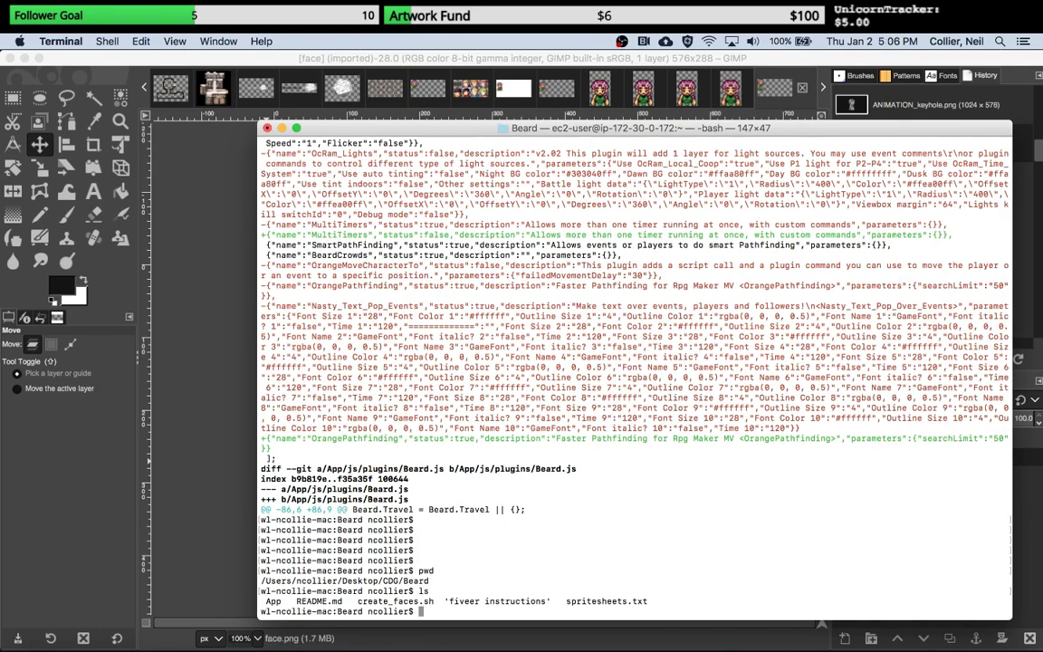
double_click(396, 601)
left_click(432, 602)
left_click_drag(566, 601, 647, 601)
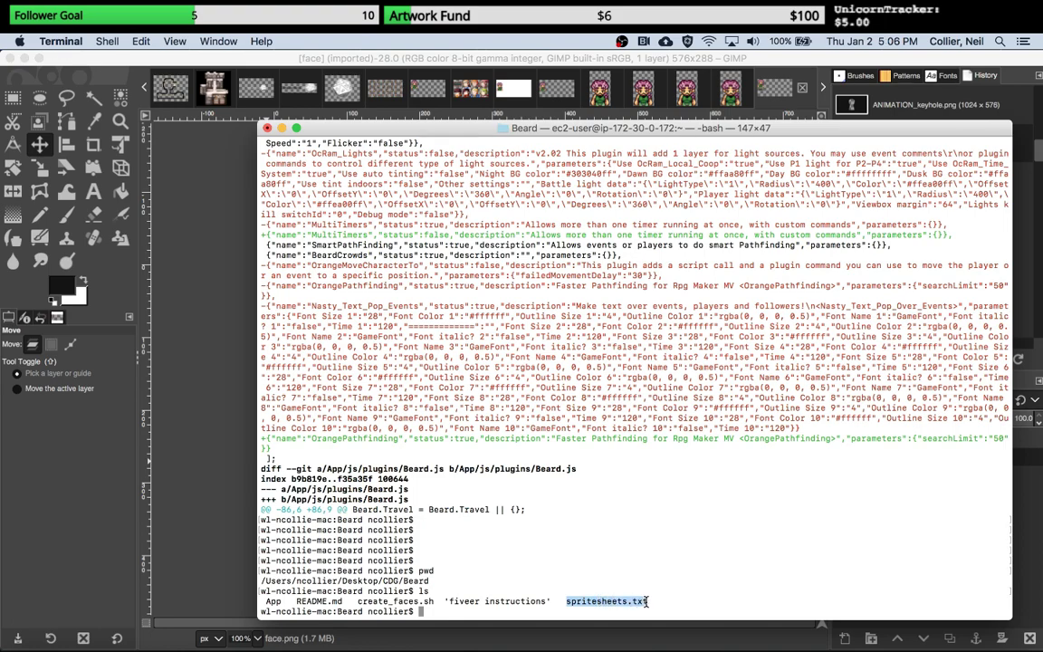
Step: Open spritesheets.txt in vi to examine its list of character image paths, and exit without saving
type("vi spridyld: Library not loaded: /usr/local/opt/readline/lib/libreadline.7.dylib")
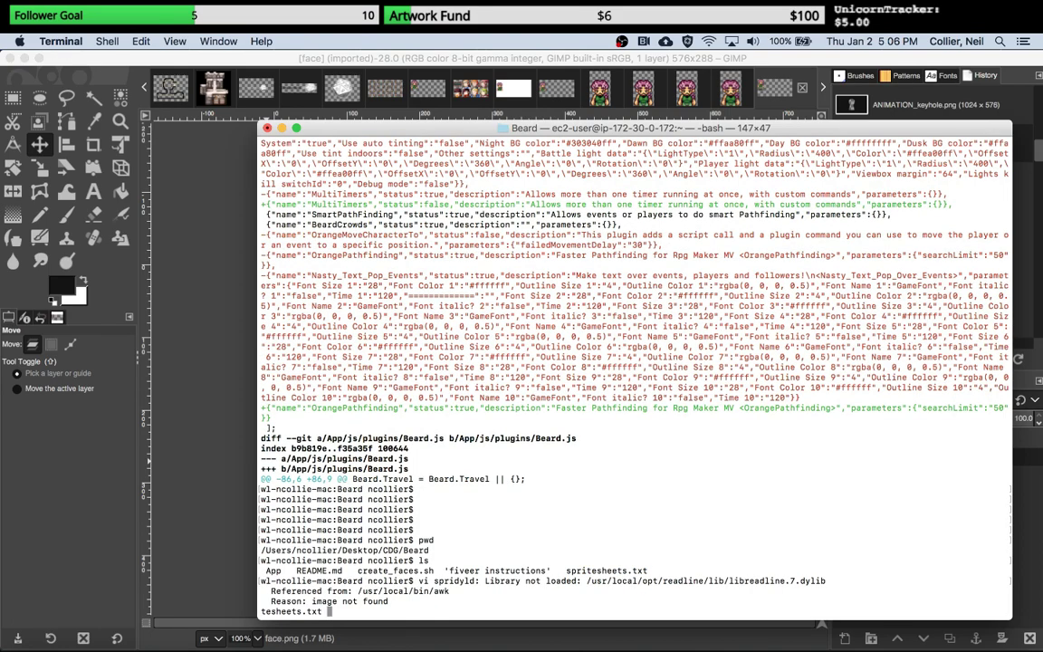
key("Tab")
key("Return")
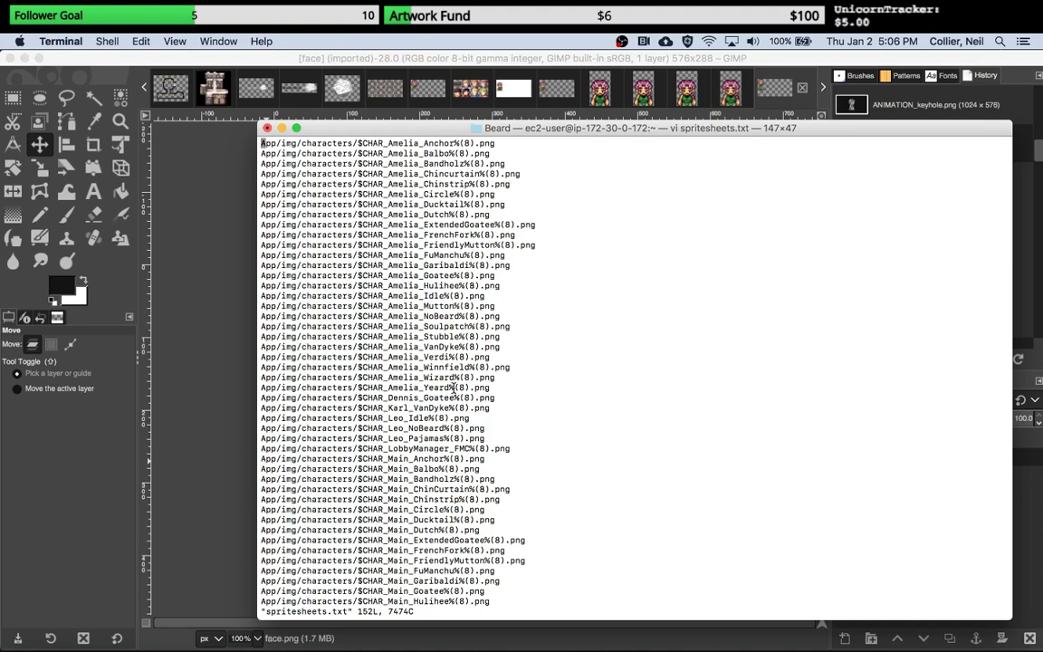
type(":Q!")
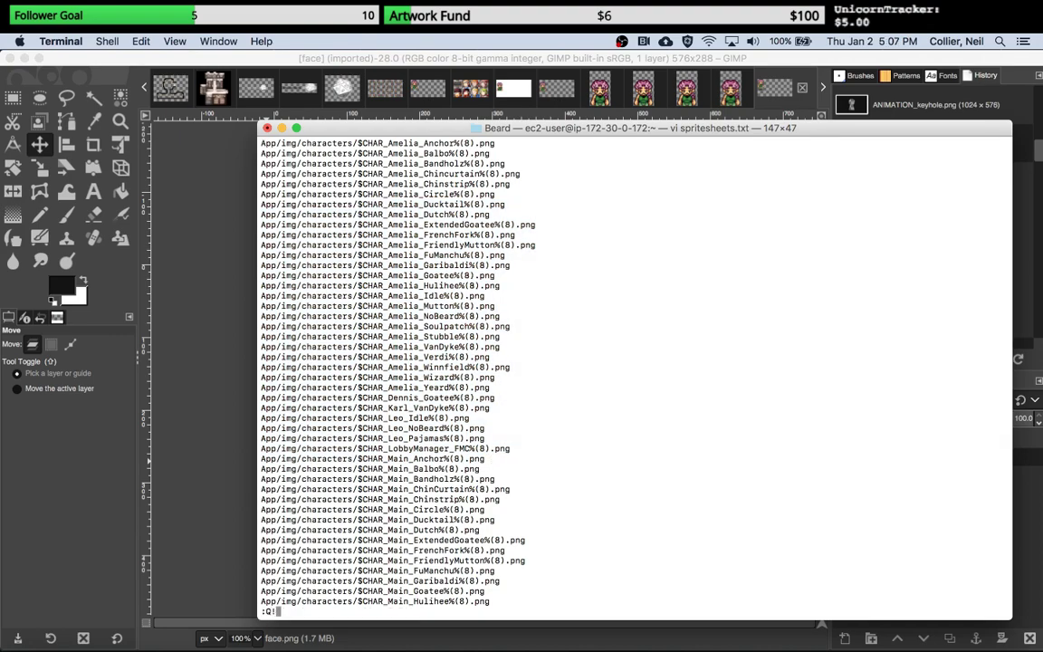
key("Return")
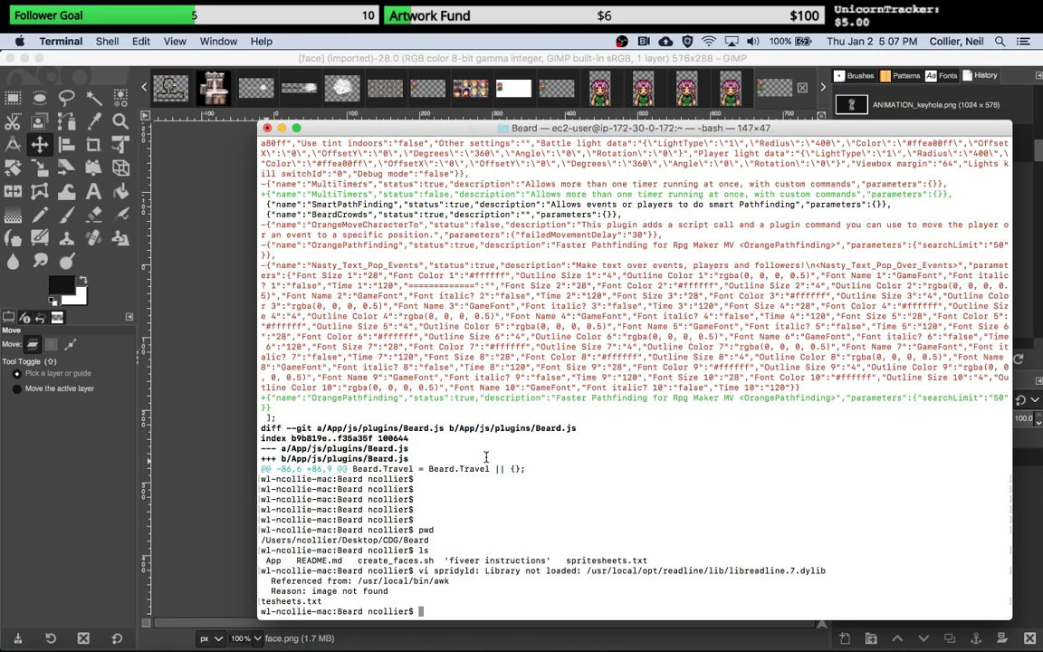
Step: Run the create_faces.sh script with sh from the Beard folder
type("create_face")
key("Left")
key("Left")
key("Left")
key("Left")
key("Left")
key("Left")
key("Left")
key("Left")
key("Left")
key("Left")
key("Left")
type("sh")
key("Right")
key("Right")
key("Right")
key("Right")
key("Right")
key("Right")
key("Right")
key("Right")
key("Right")
key("Right")
key("Right")
key("Tab")
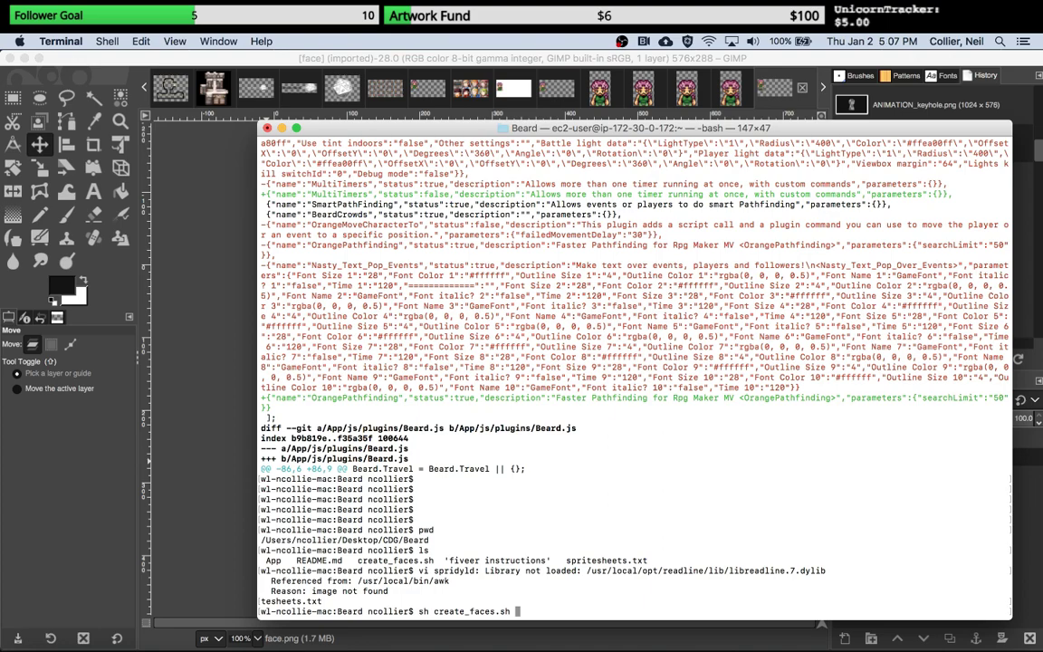
key("Return")
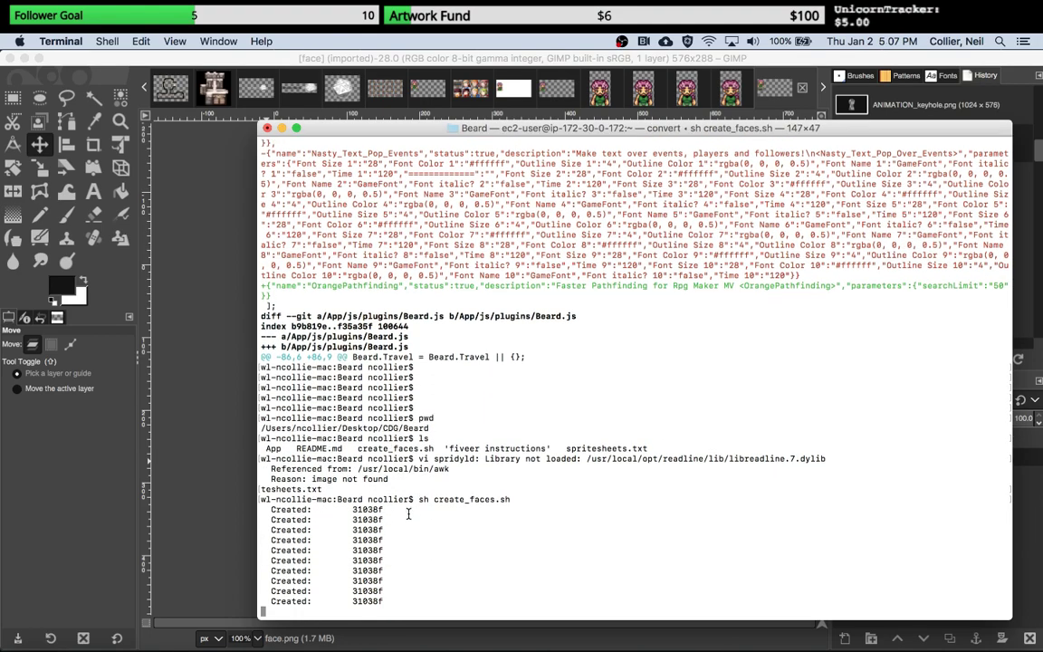
Step: Interrupt the running create_faces.sh script to get back to the prompt
key("ctrl+c")
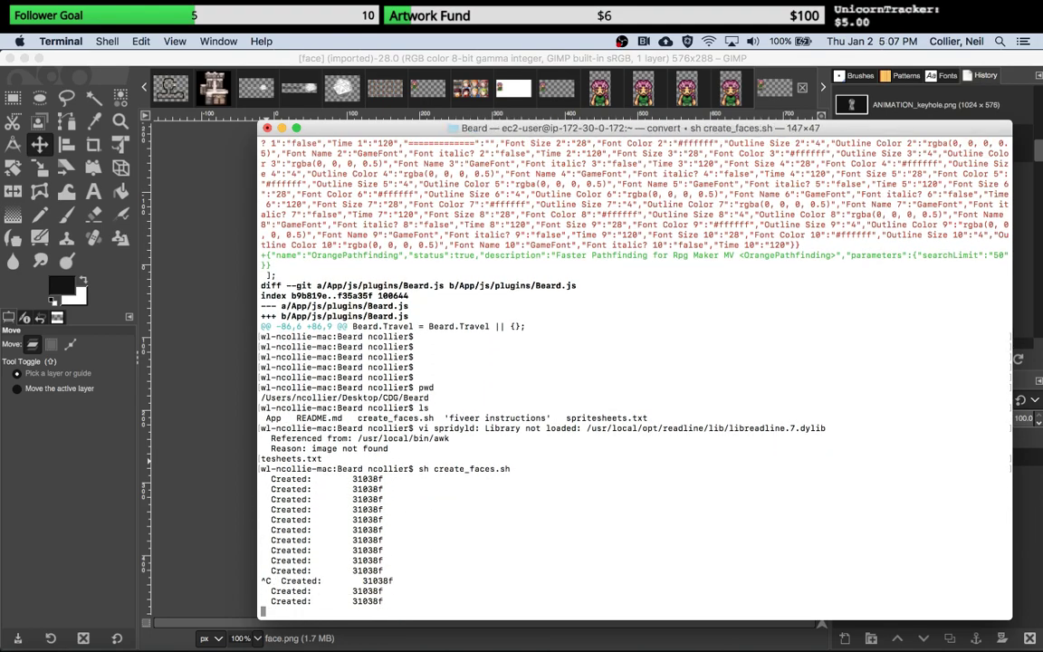
key("ctrl+c")
key("ctrl+c")
key("ctrl+c")
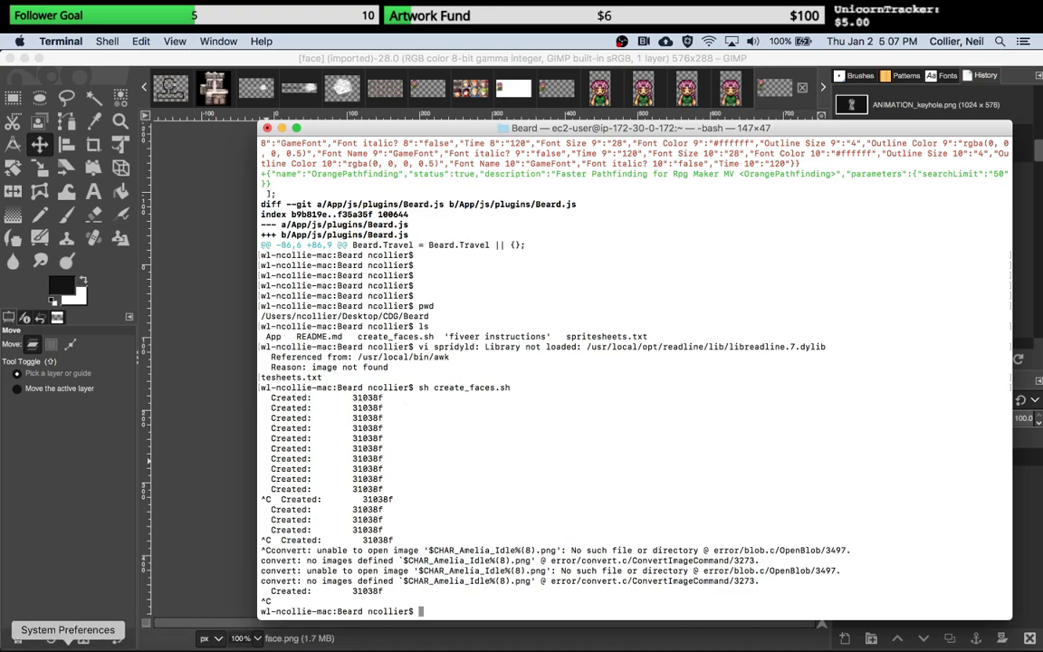
Step: In Finder, preview the generated $CHAR_Amelia_Circle%(8).png in the Beard folder, and open App/img/faces as the folder for finished faces
left_click(38, 643)
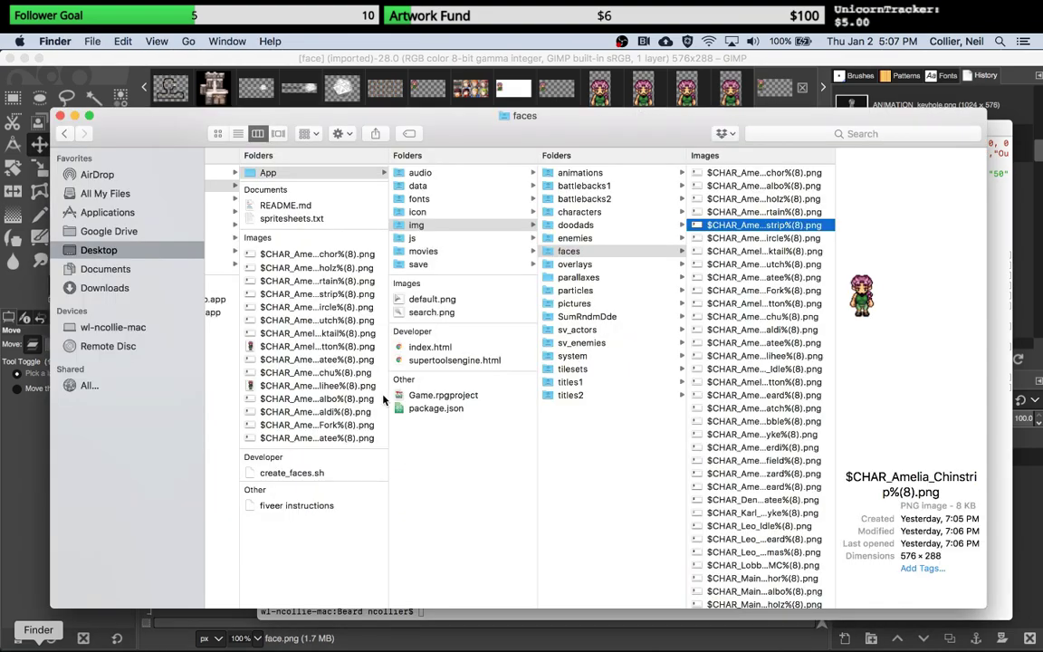
left_click(271, 253)
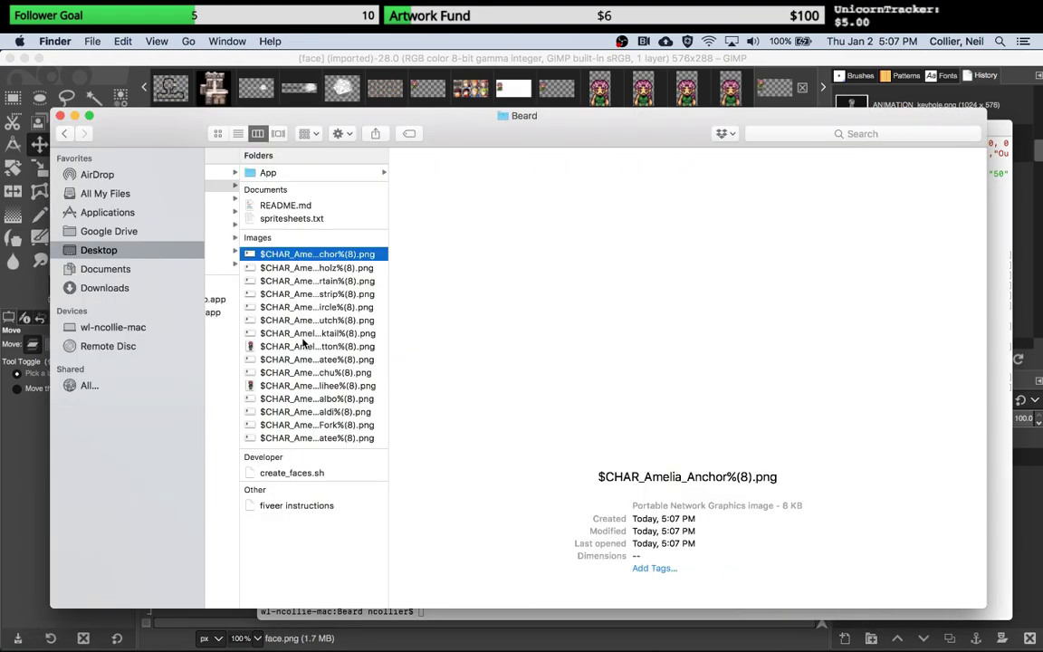
left_click(308, 438, "shift")
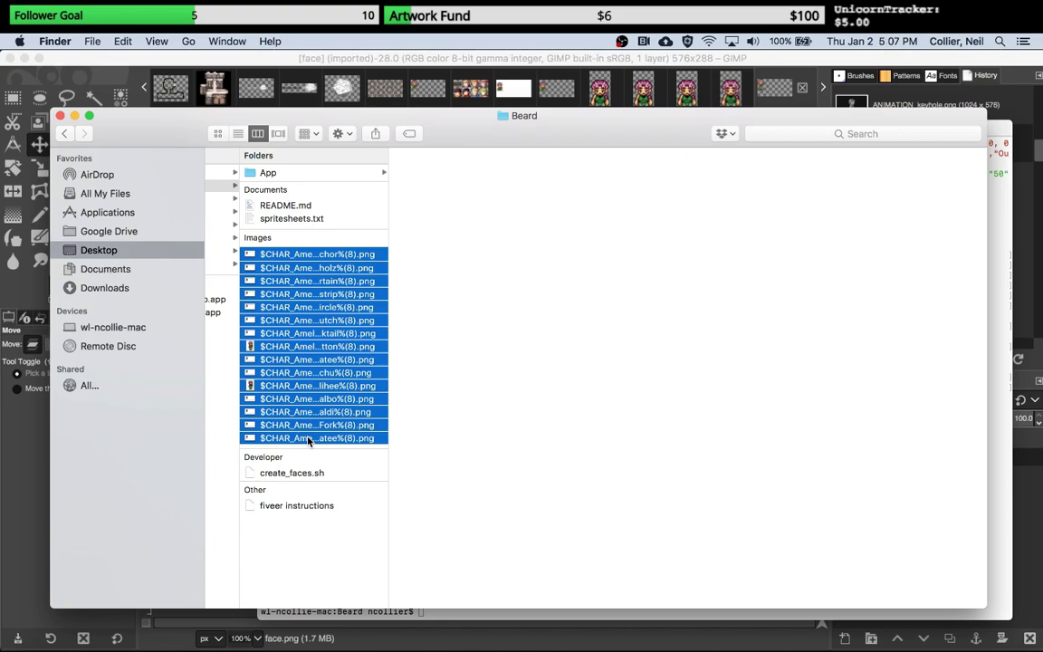
left_click(312, 314)
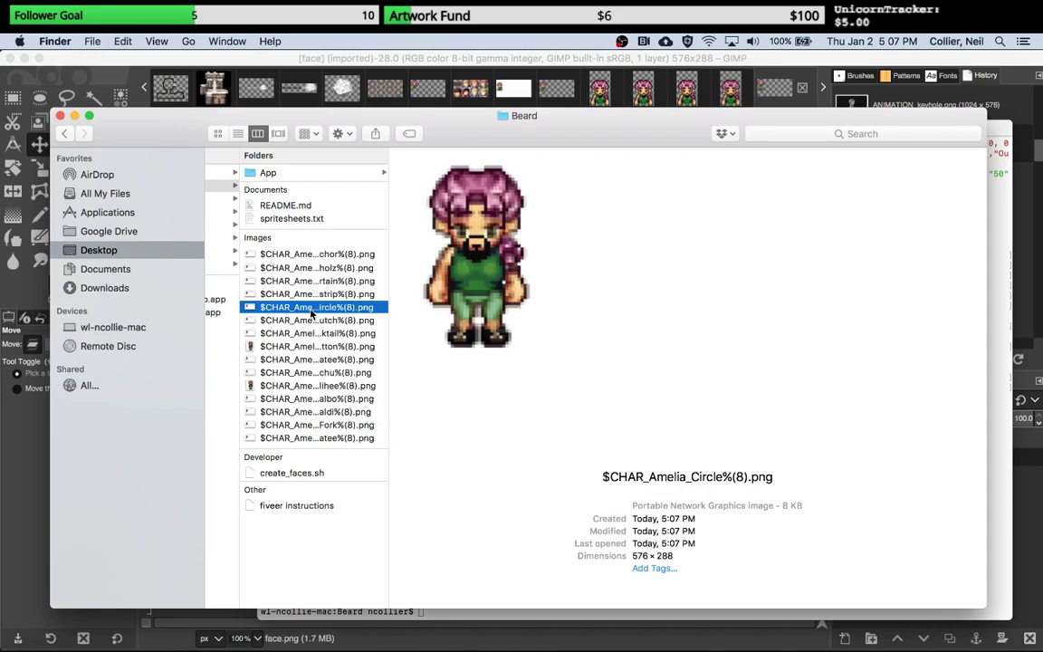
left_click(375, 175)
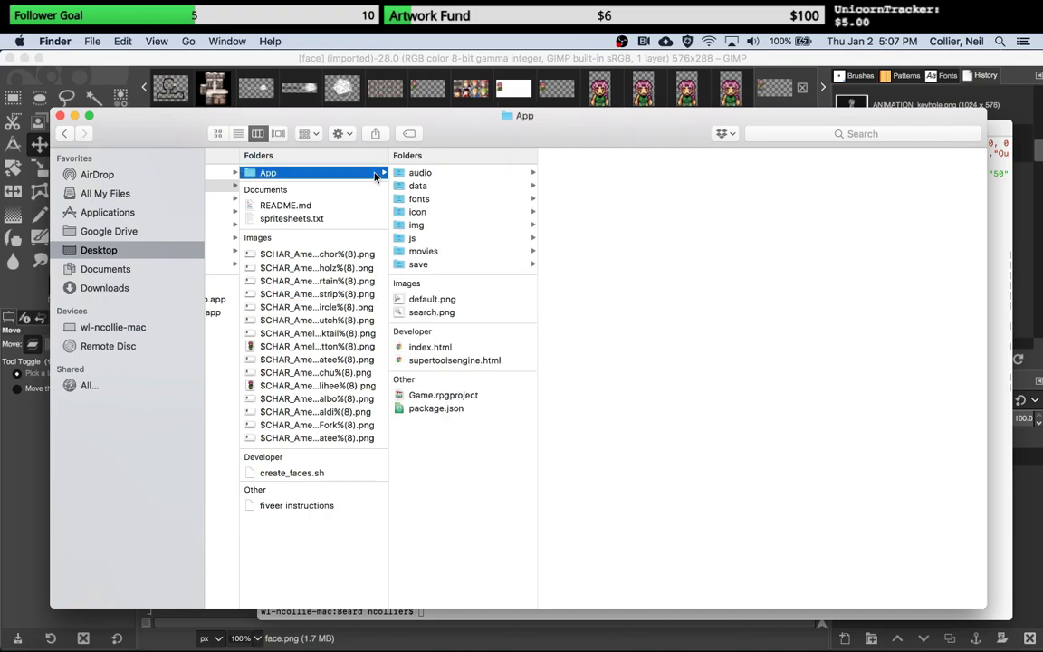
left_click(525, 226)
left_click(617, 254)
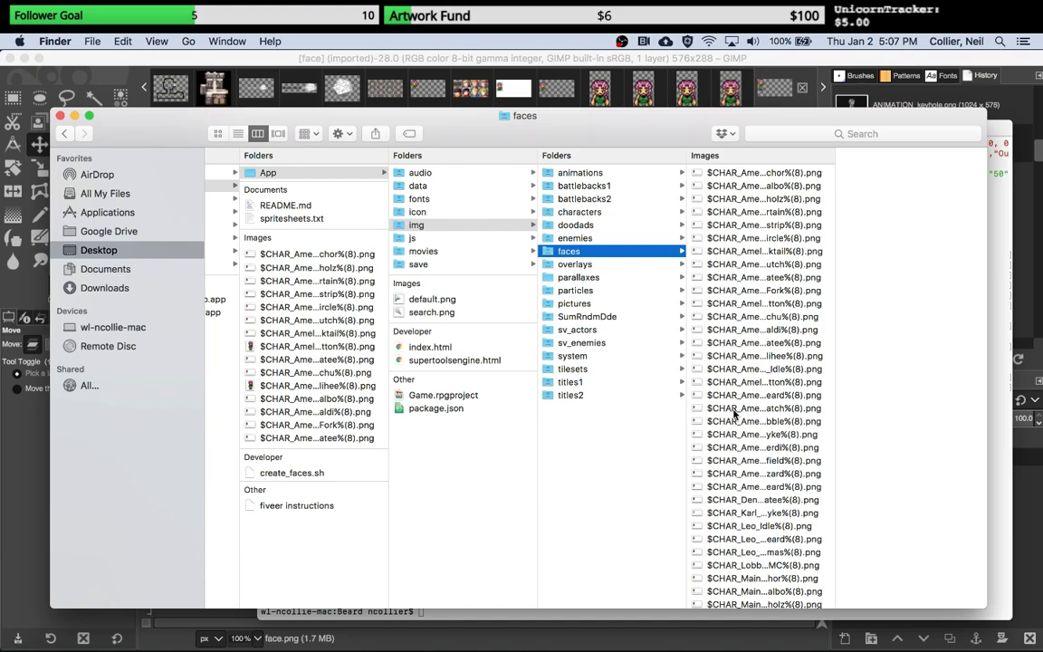
Step: Select all the generated $CHAR_Amelia images in the Beard folder and move them to the Trash
left_click(272, 346)
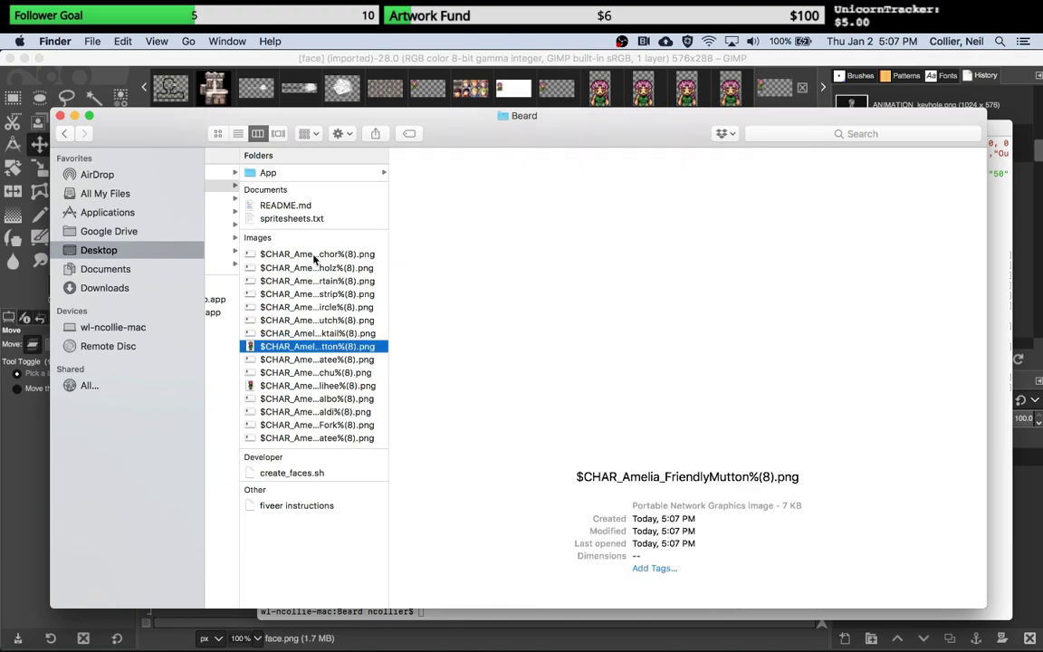
key("Up")
key("Up")
key("Up")
key("Up")
key("Up")
key("Up")
key("Up")
left_click(315, 439, "shift")
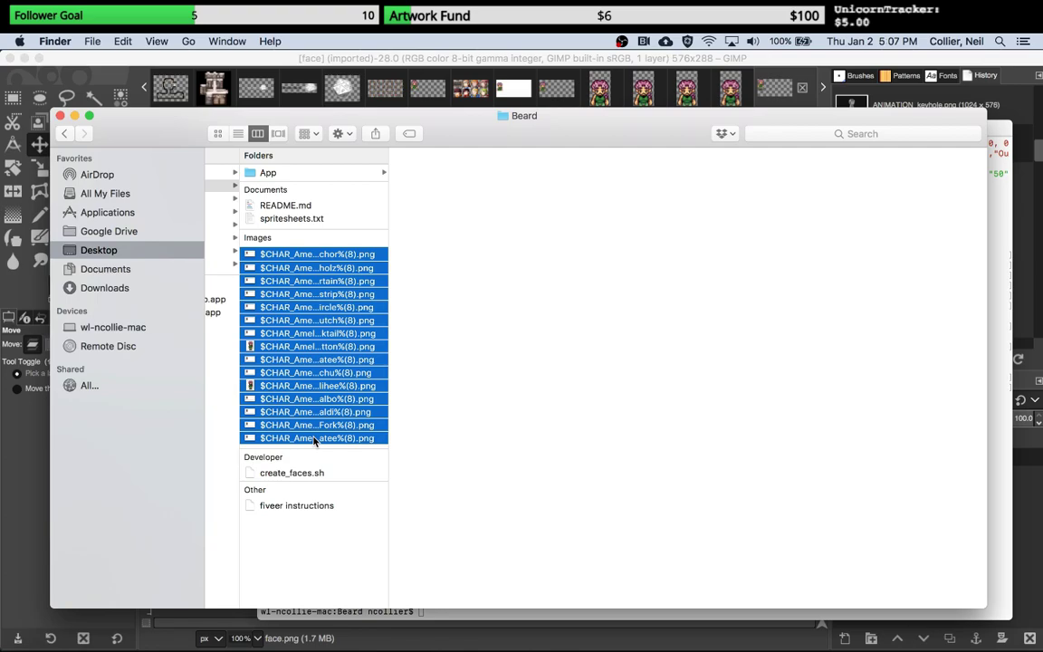
right_click(315, 439)
left_click(381, 383)
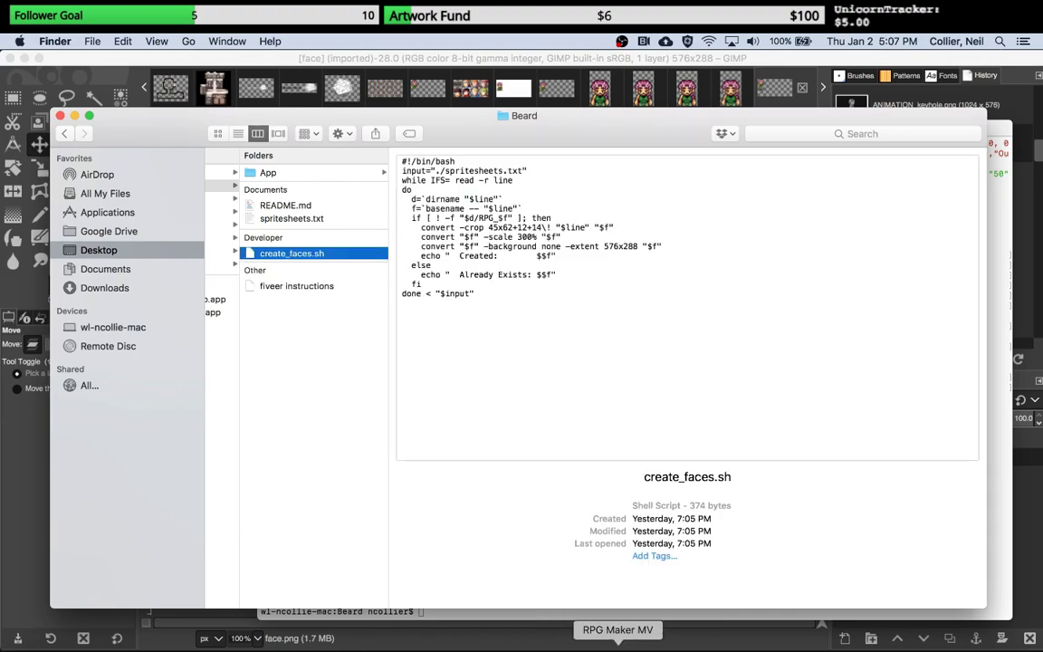
Step: Switch to RPG Maker MV, open event EV024 on the Test Maps map, and inspect its "Look at my face!" text command
left_click(618, 645)
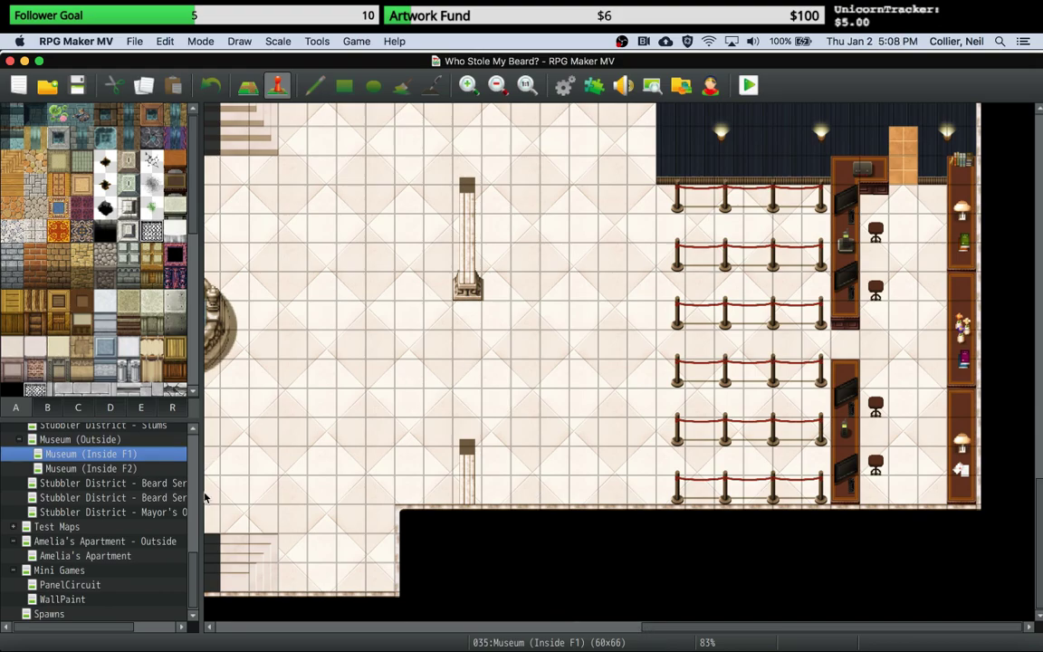
left_click(56, 526)
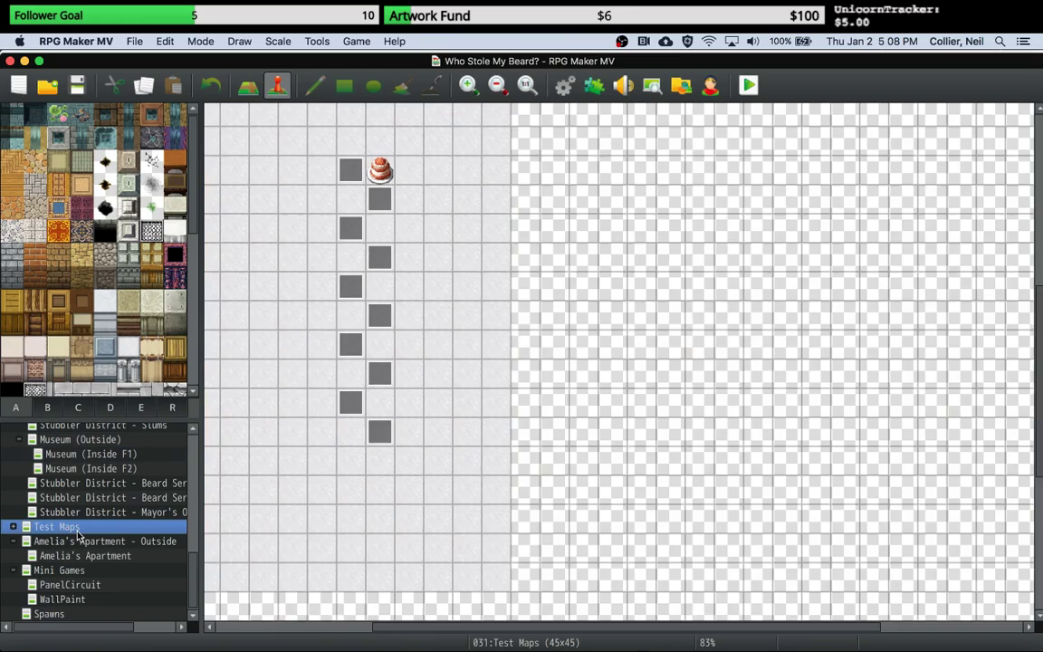
scroll(285, 359, "left", 8)
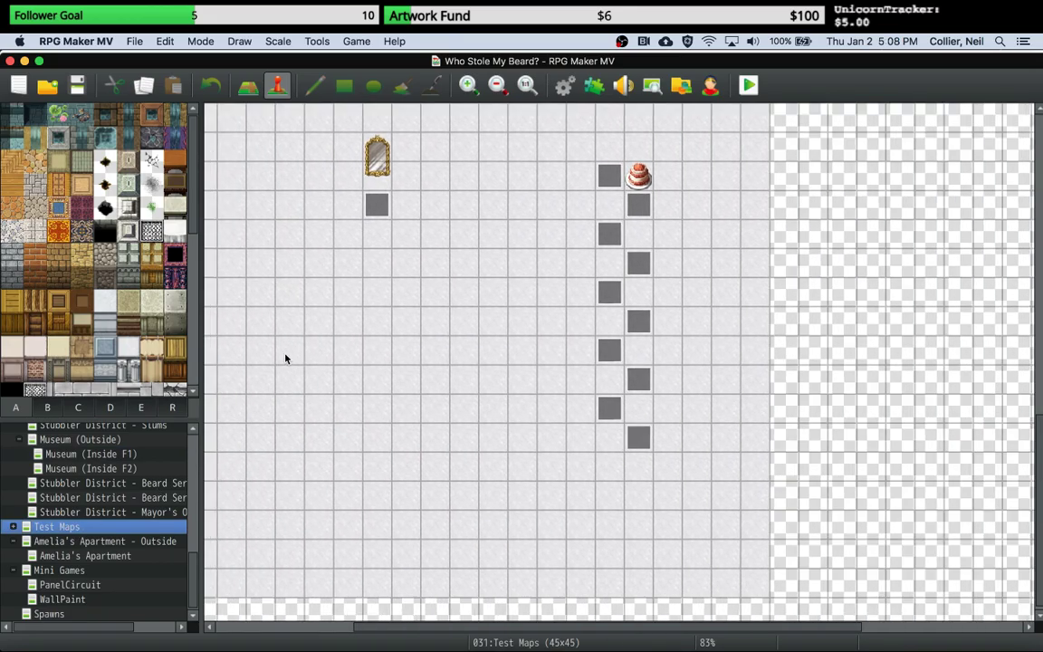
scroll(285, 360, "up", 4)
scroll(285, 359, "up", 6)
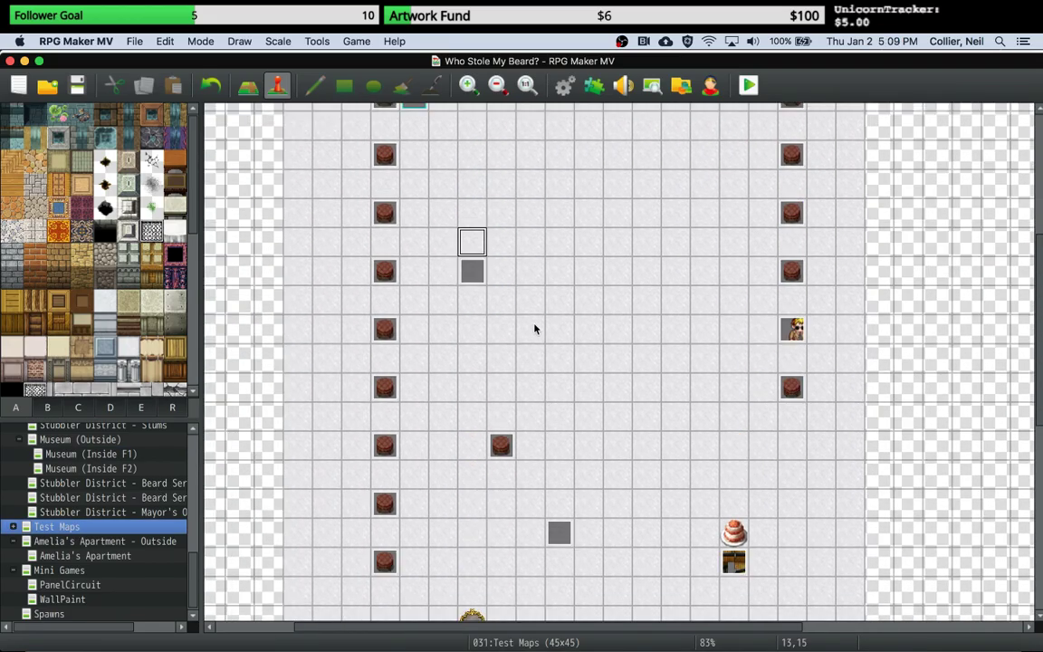
double_click(471, 272)
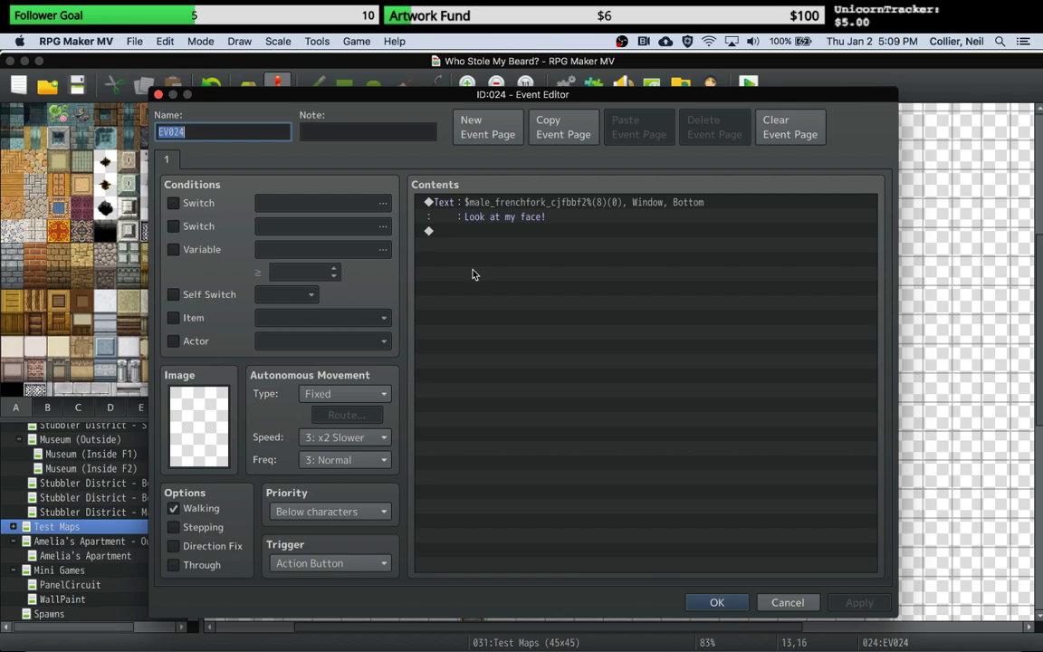
left_click(510, 204)
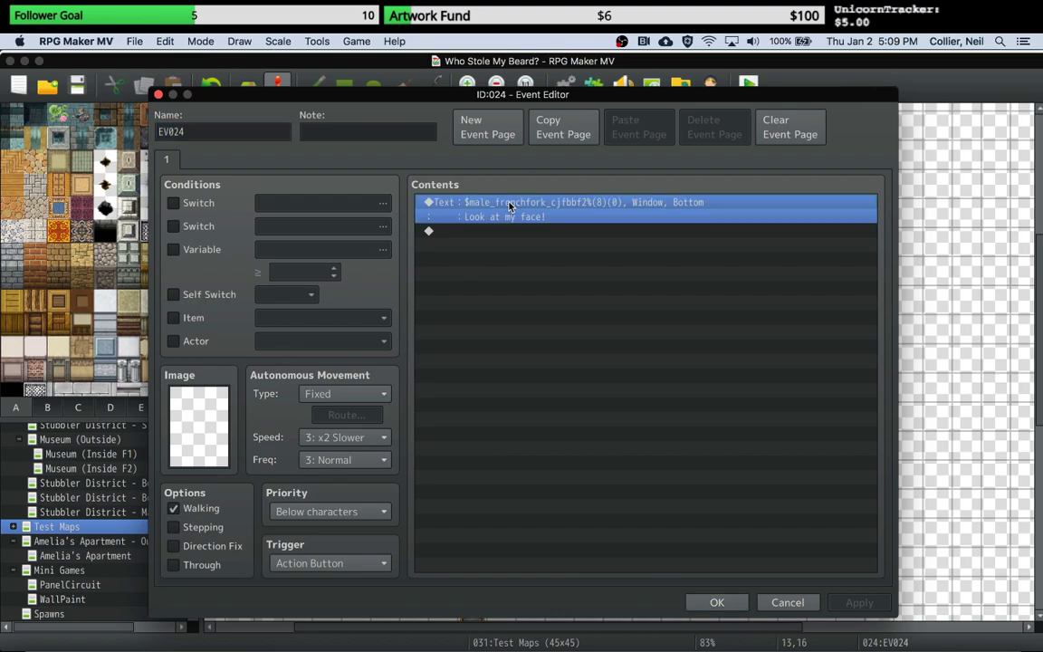
right_click(509, 205)
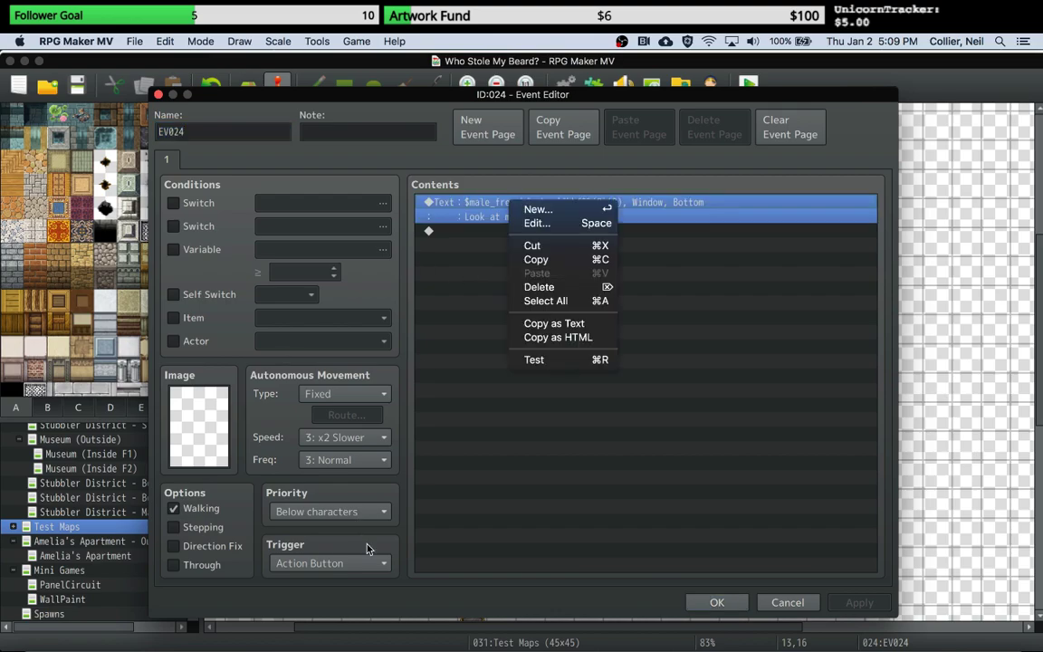
left_click(337, 503)
Step: Set event EV024's trigger to Player Touch and assign the $female_Mutton%(8) character sprite as its image
left_click(378, 563)
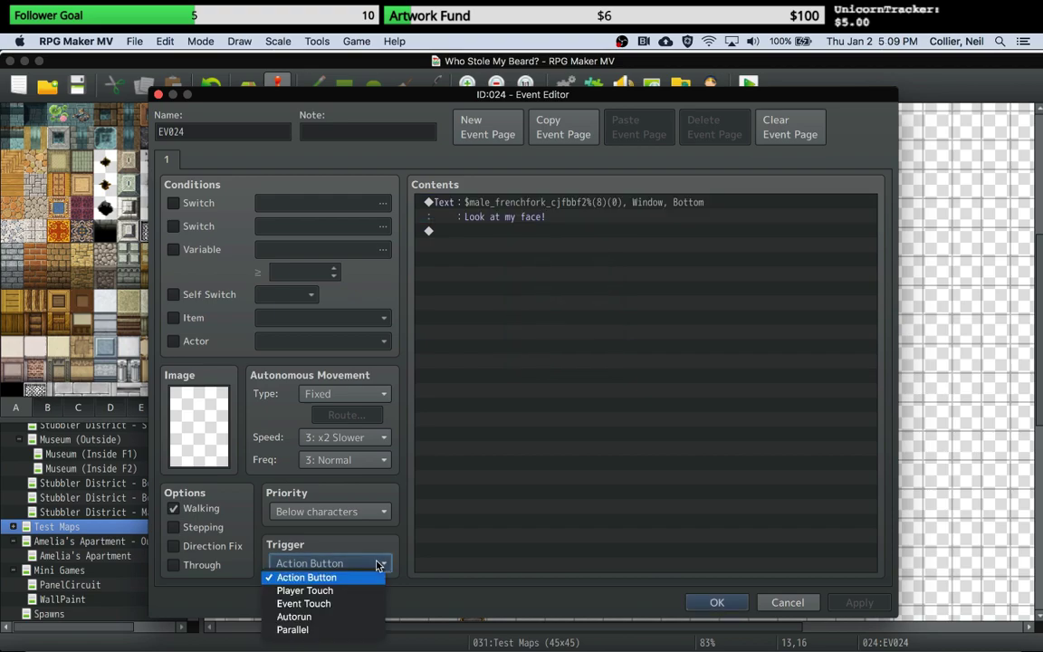
left_click(319, 590)
double_click(200, 426)
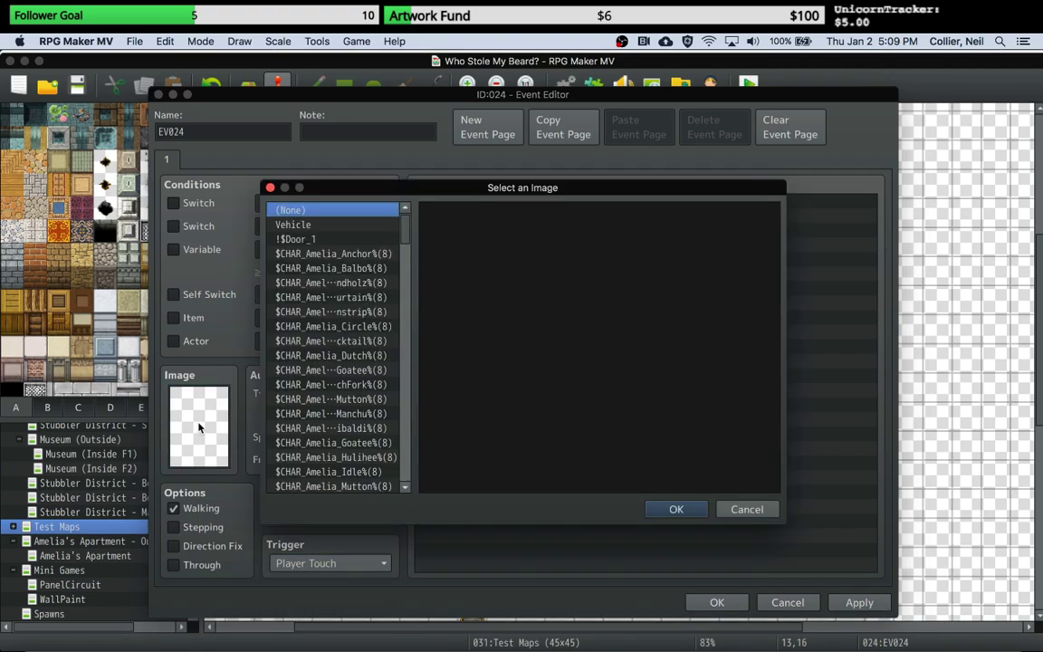
left_click(344, 254)
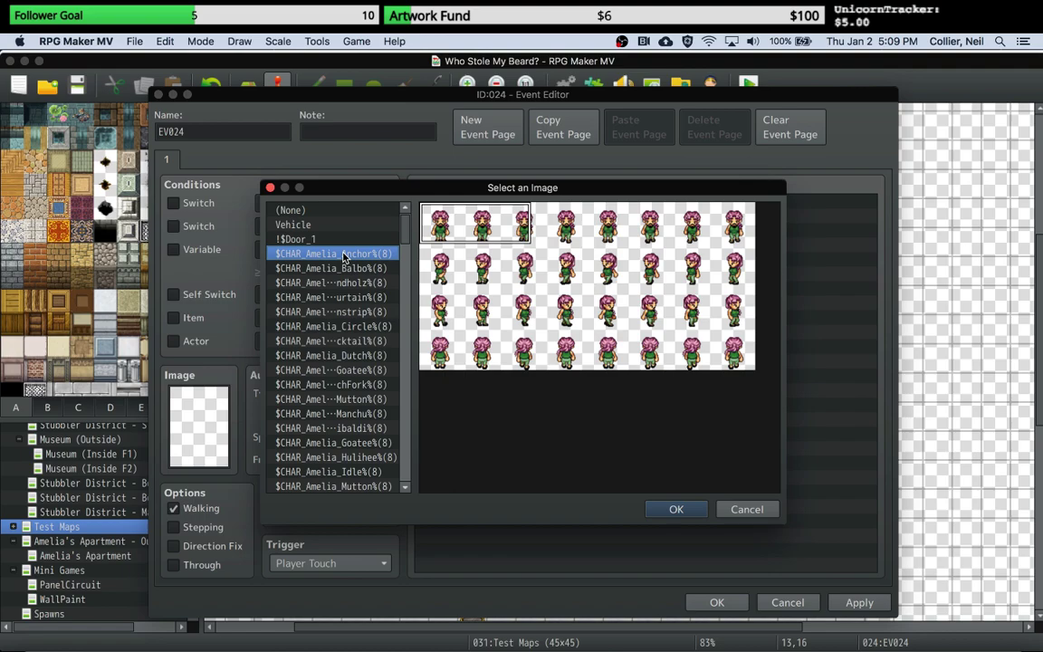
scroll(344, 257, "down", 10)
left_click(333, 332)
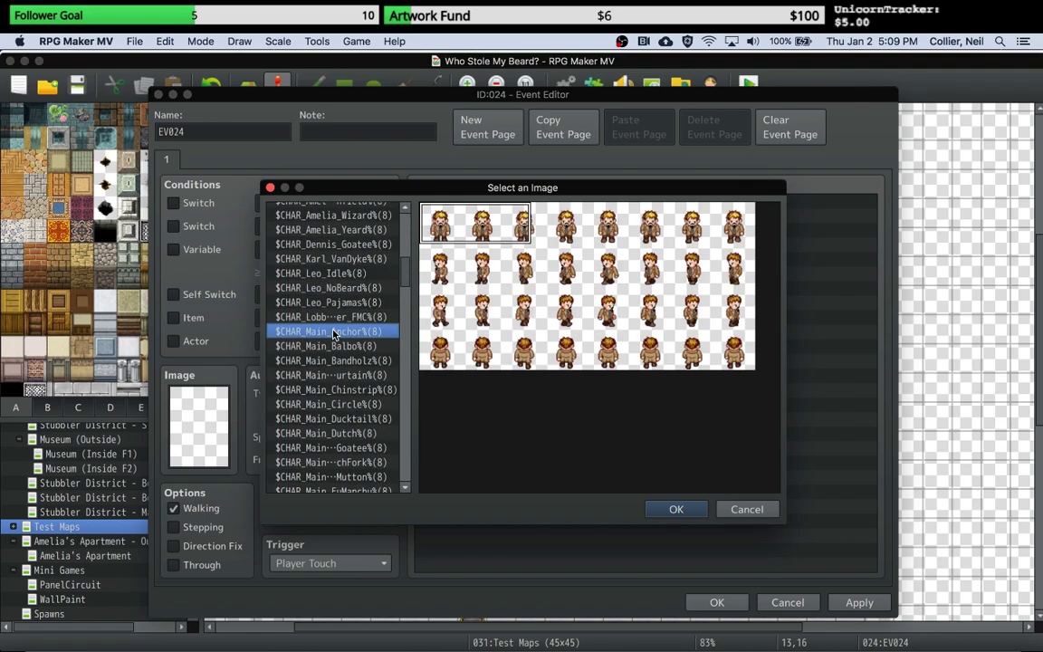
scroll(333, 334, "down", 15)
left_click(337, 328)
left_click(331, 371)
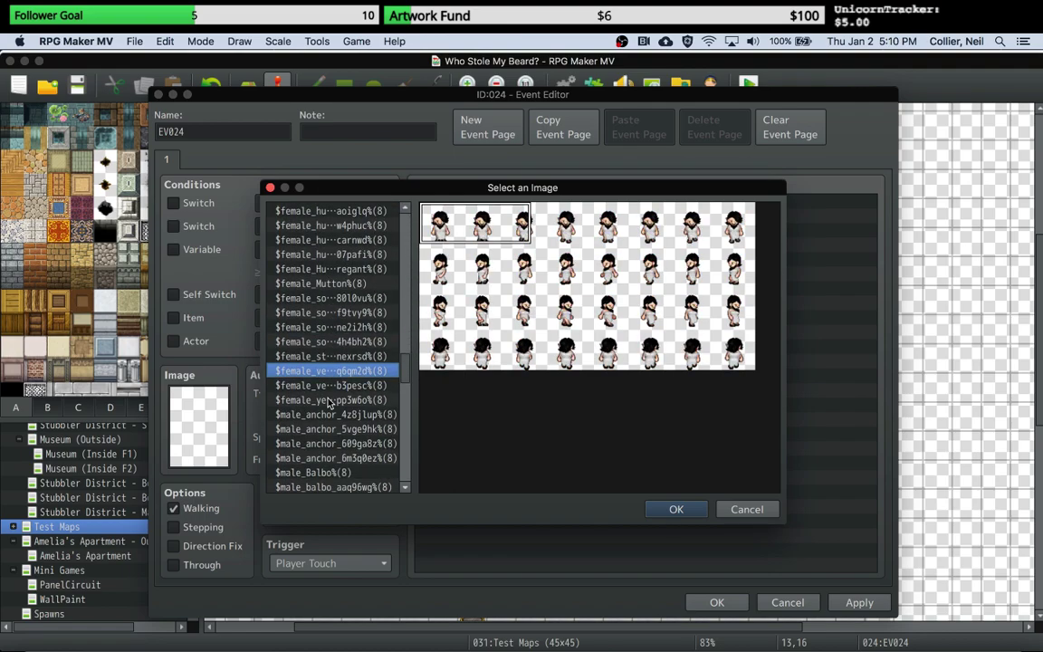
left_click(331, 400)
left_click(330, 417)
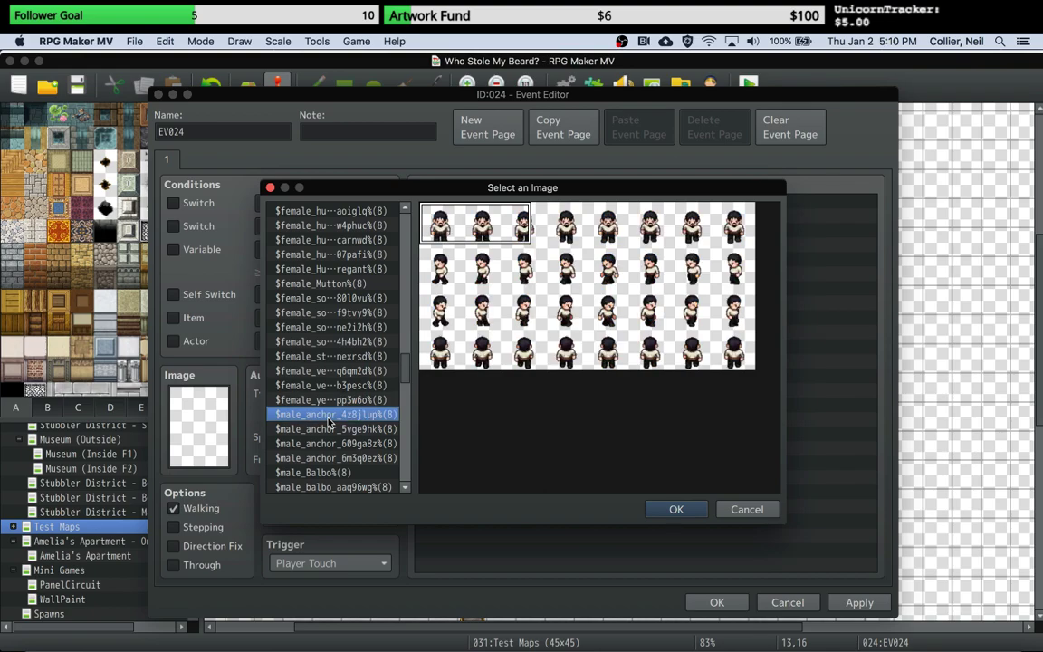
left_click(330, 428)
left_click(331, 443)
left_click(330, 457)
left_click(337, 341)
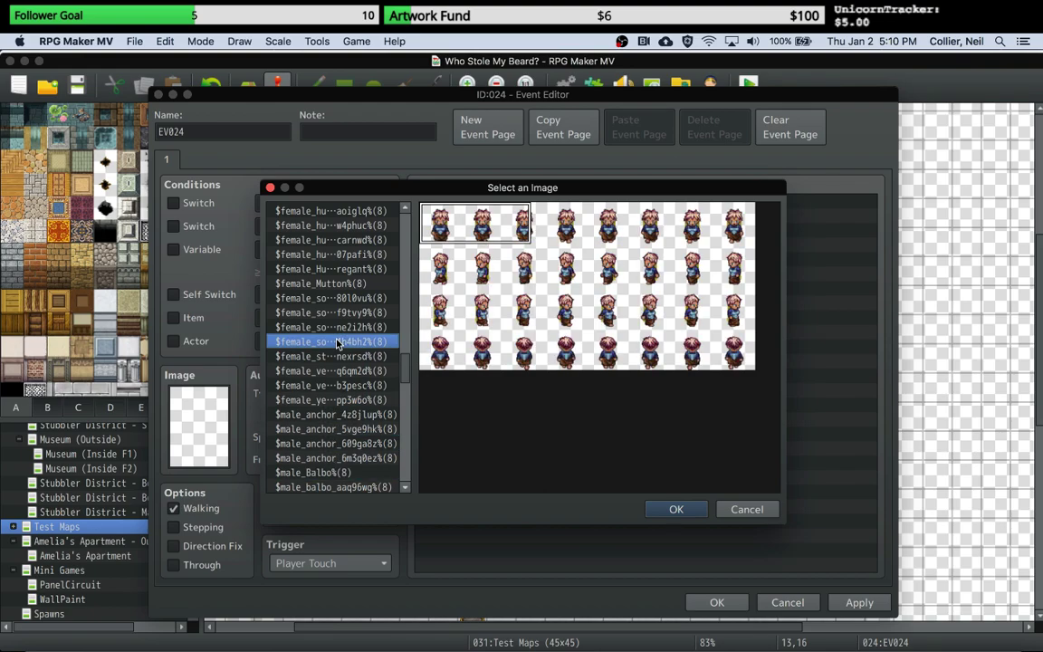
left_click(308, 283)
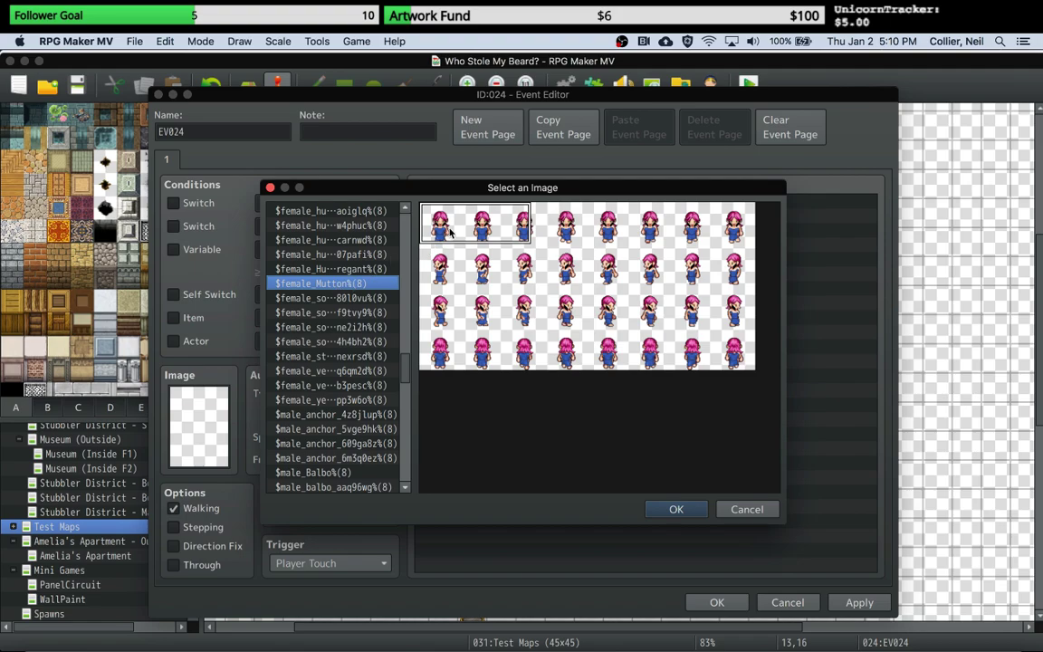
left_click(676, 509)
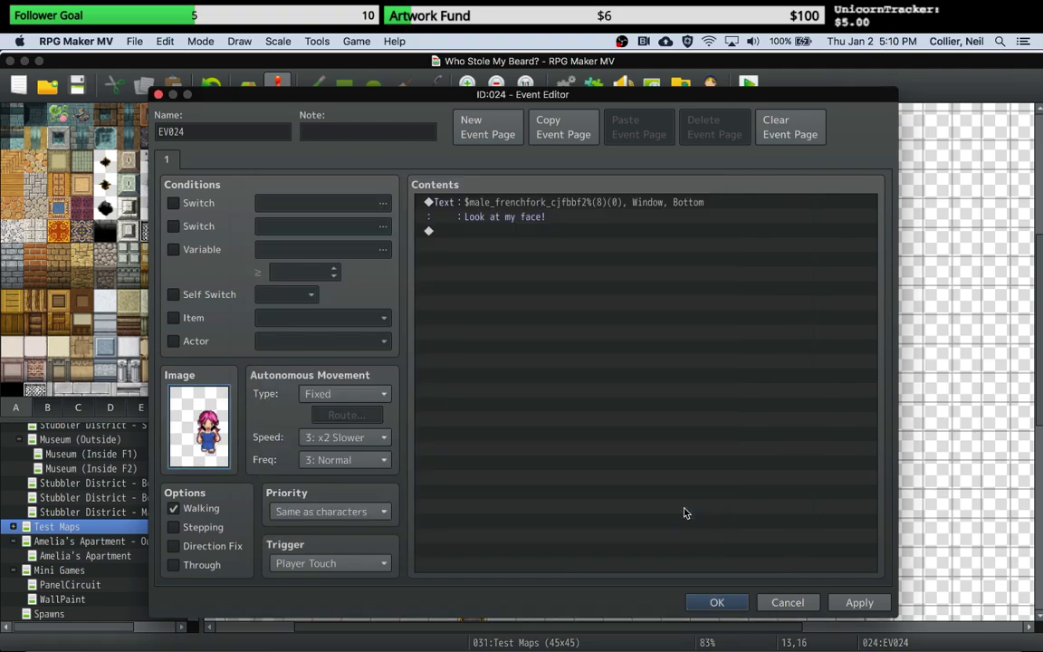
Step: Change the face of the "Look at my face!" text command to $female_Mutton%(8) and apply the changes to event EV024
left_click(464, 206)
right_click(463, 206)
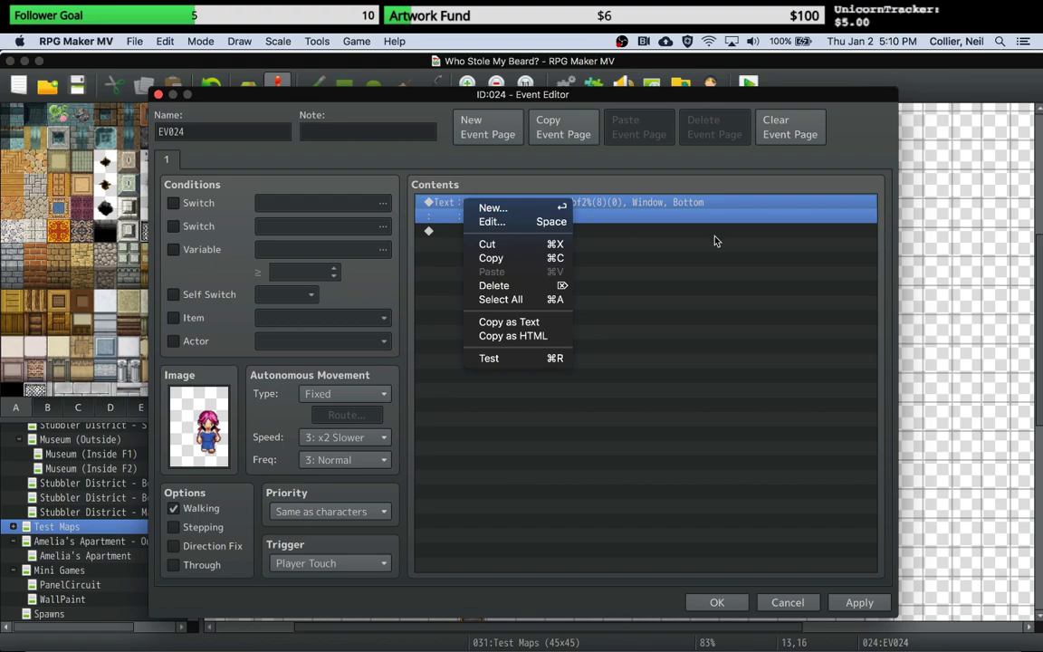
left_click(697, 324)
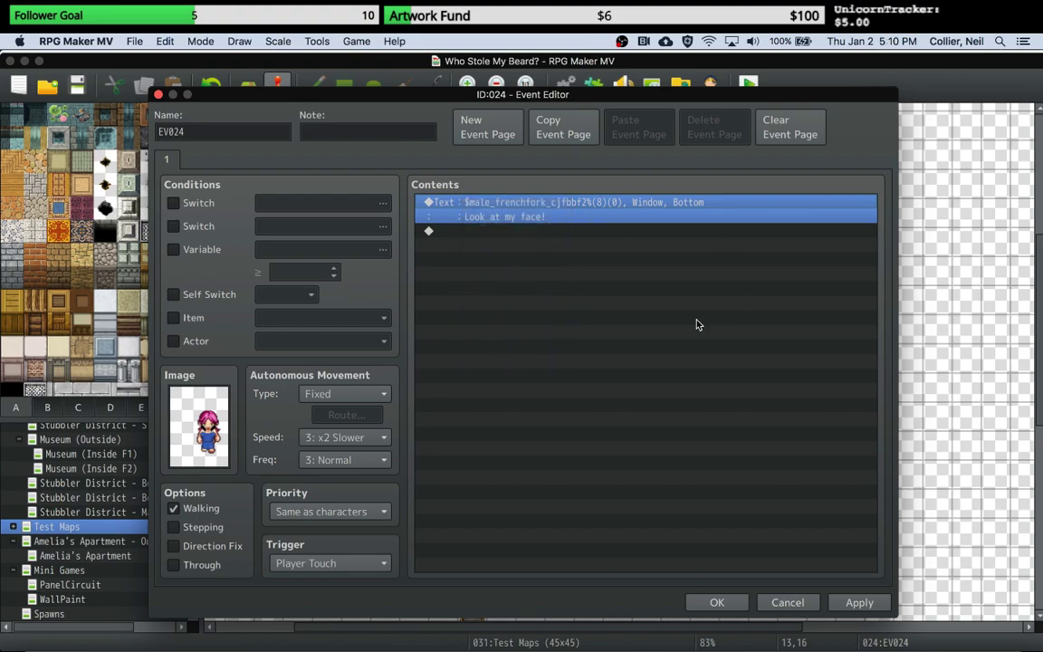
right_click(451, 206)
left_click(453, 210)
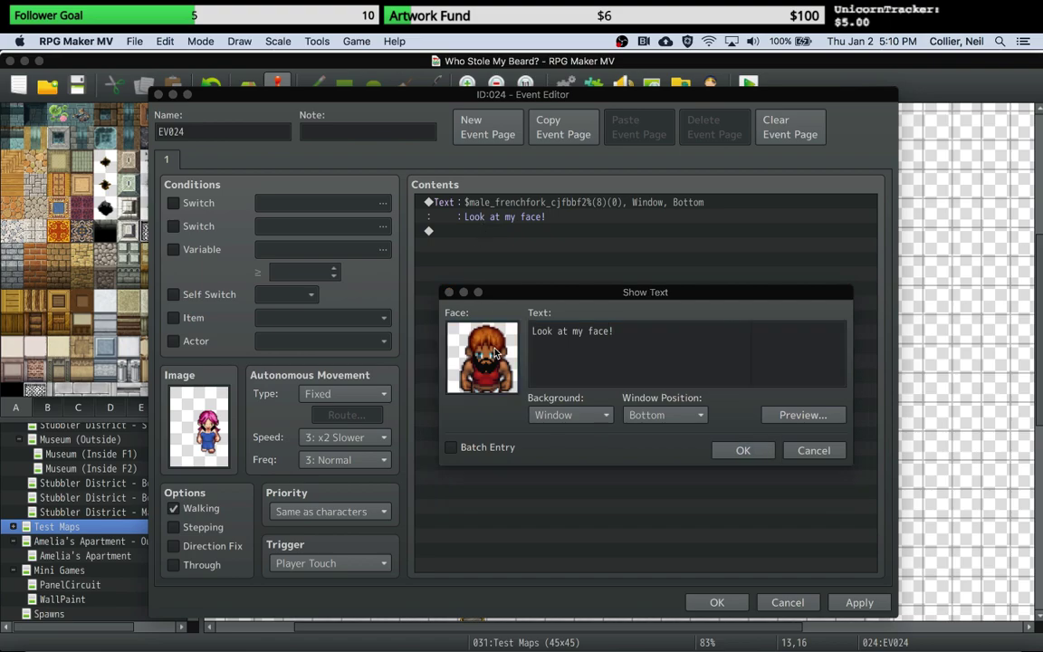
double_click(494, 353)
scroll(465, 400, "down", 5)
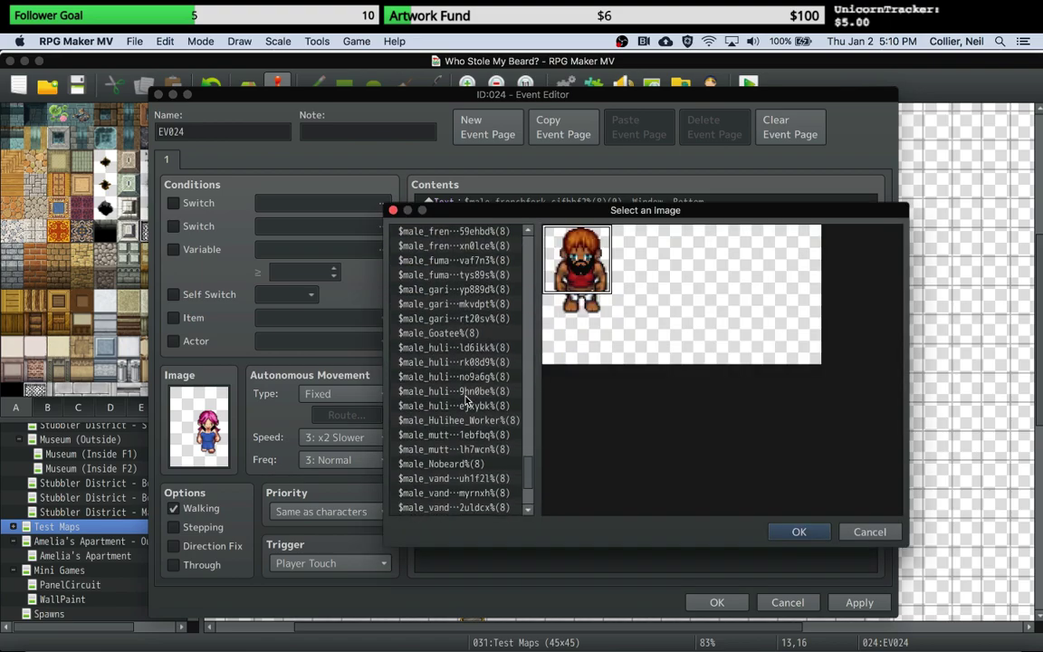
left_click_drag(533, 460, 533, 390)
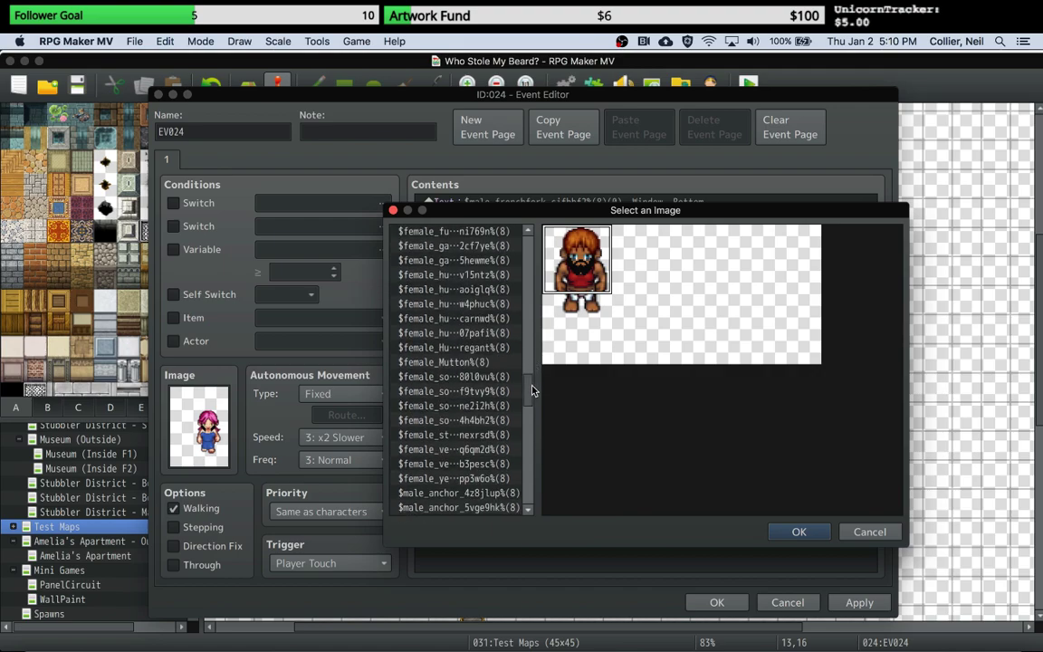
left_click(443, 362)
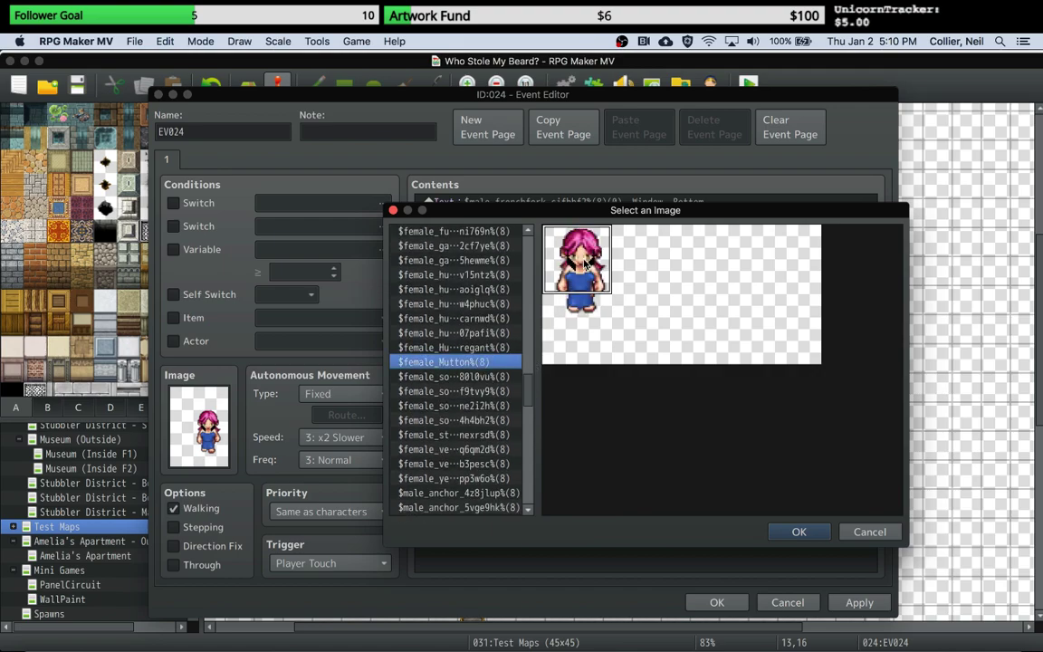
left_click(811, 533)
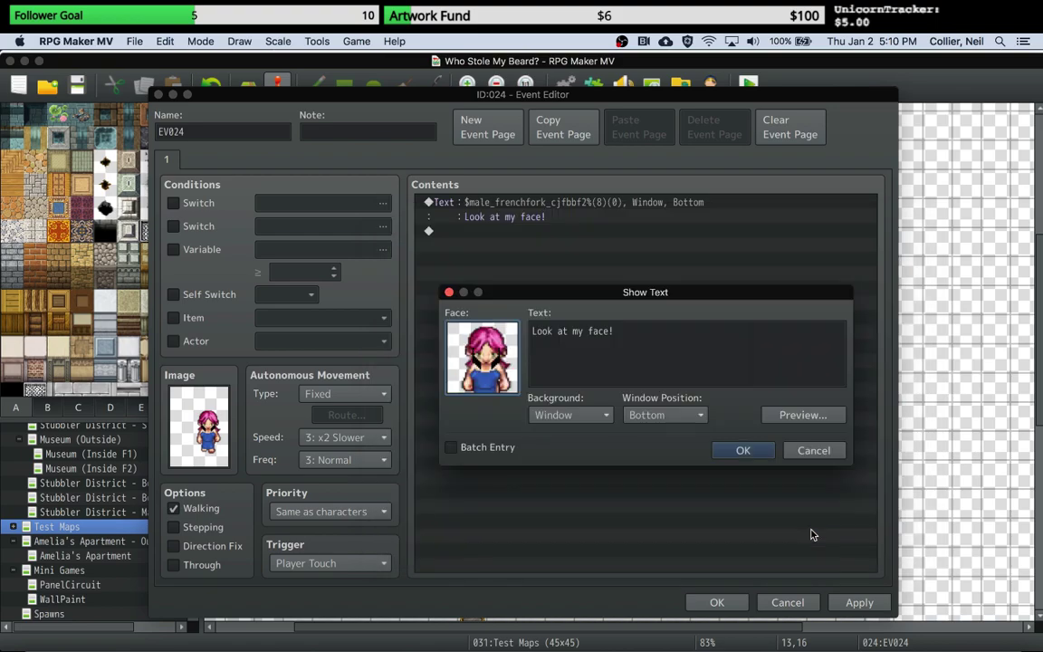
left_click(741, 450)
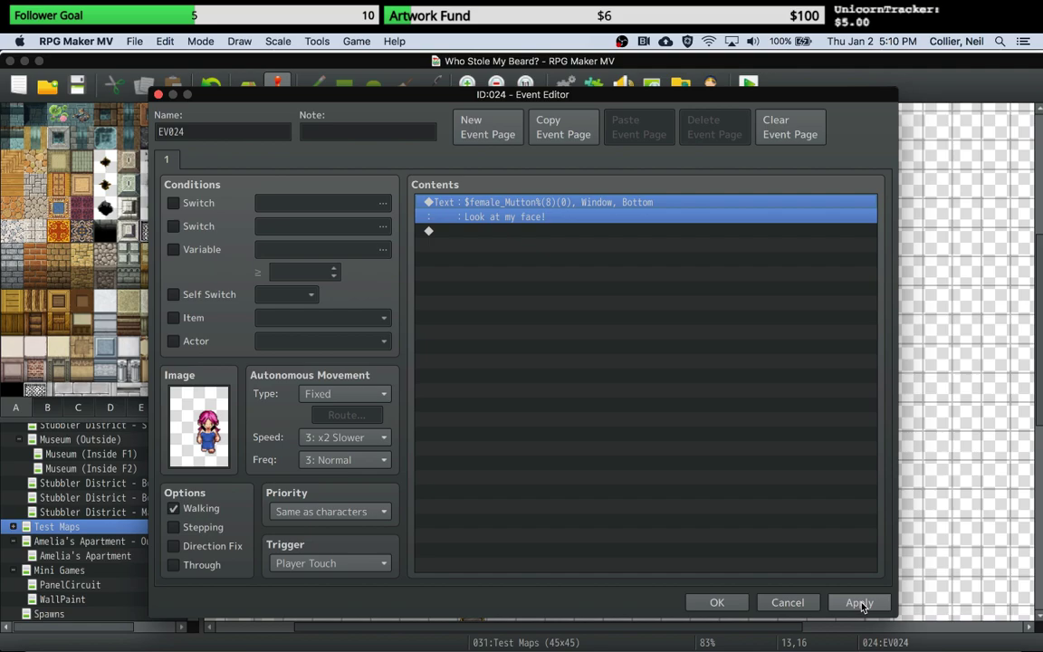
left_click(860, 604)
left_click(717, 603)
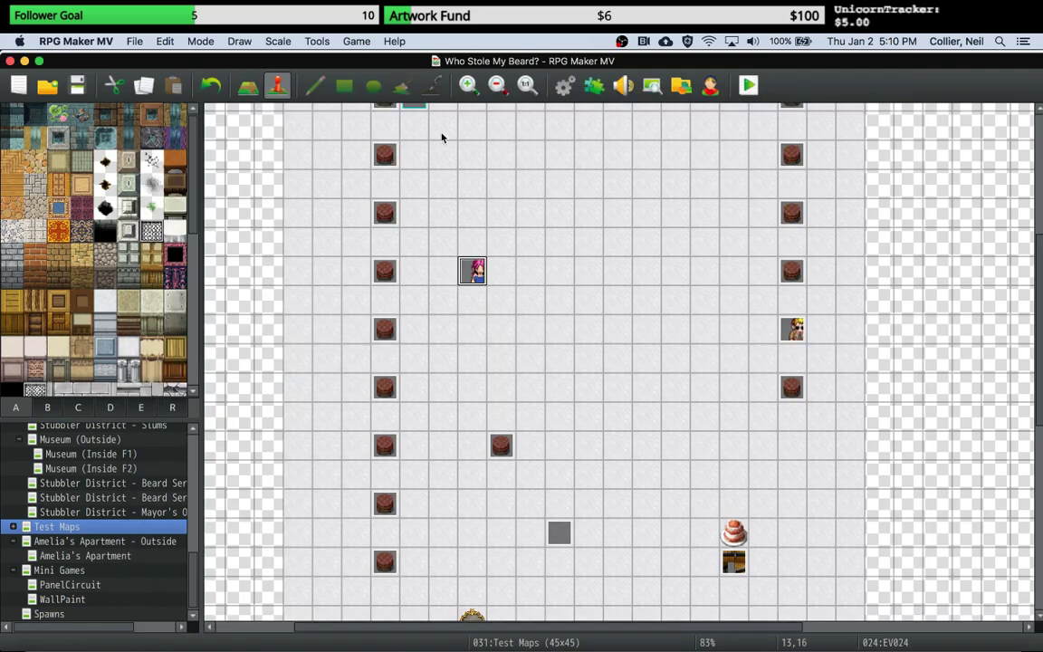
Step: Start a playtest, saving the game changes, and walk the player to the pink-haired character to trigger her dialogue
key("super+q")
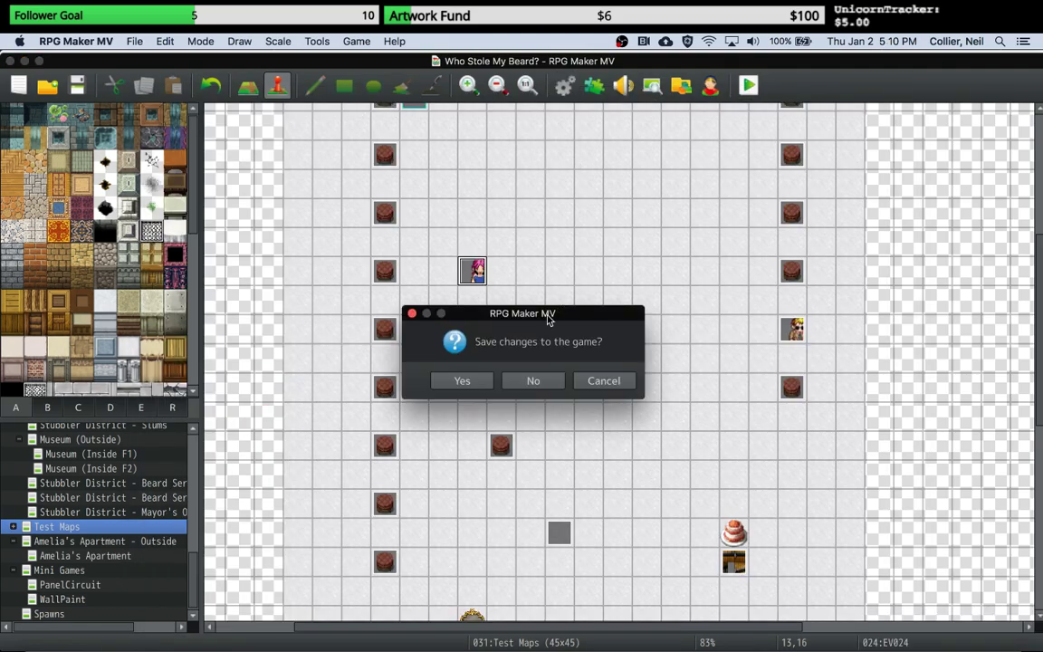
left_click(459, 382)
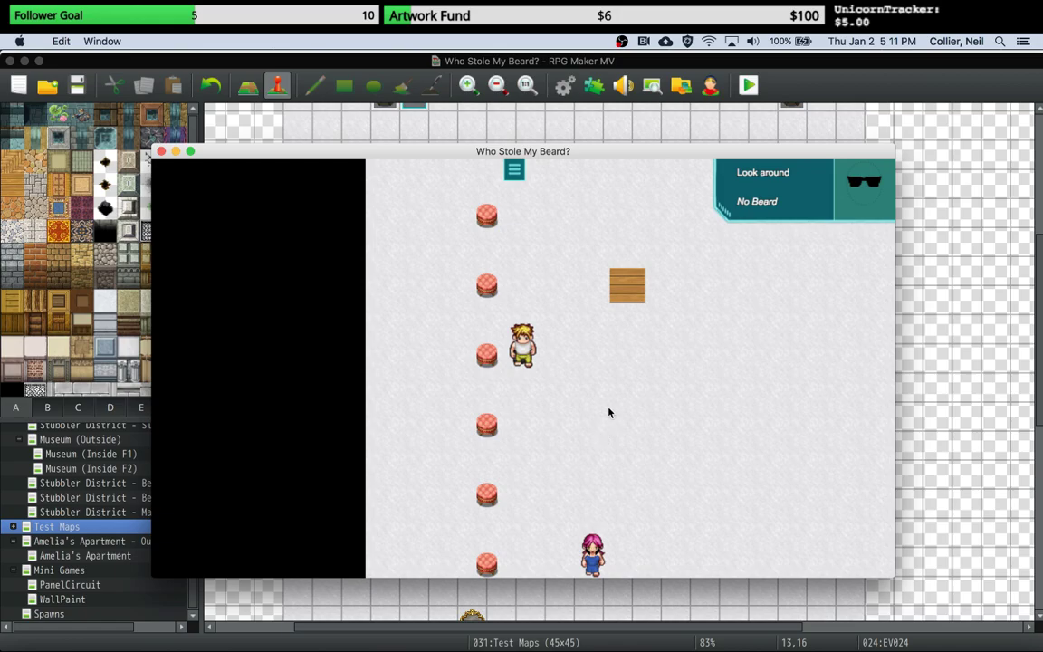
left_click(596, 360)
left_click(577, 436)
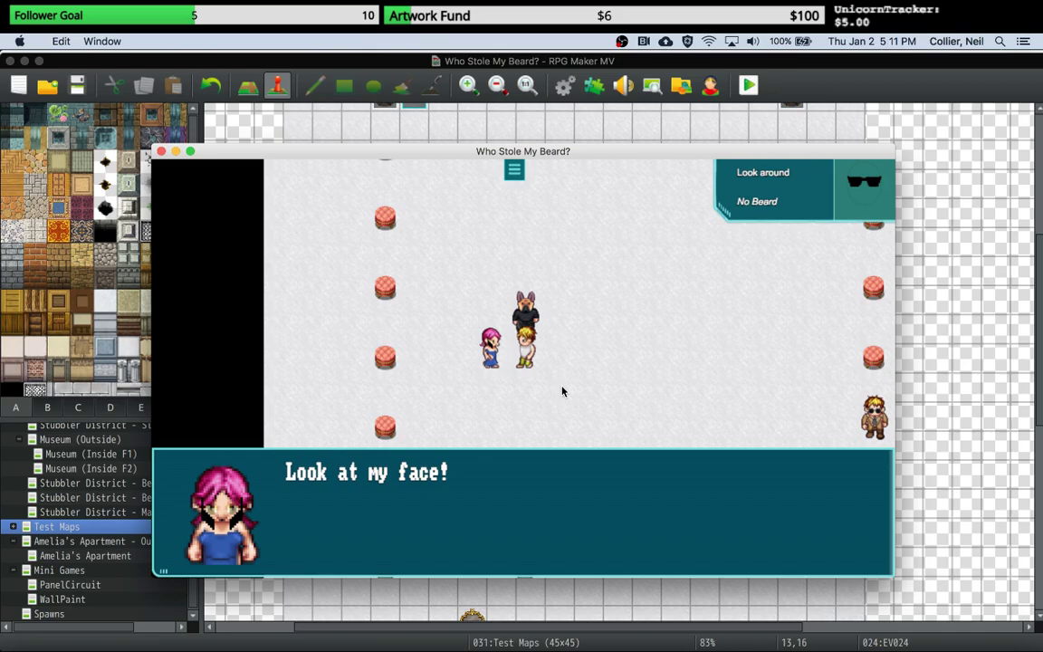
Step: Return to the RPG Maker MV editor and inspect the face assigned to event EV024's "Look at my face!" text command
left_click(944, 297)
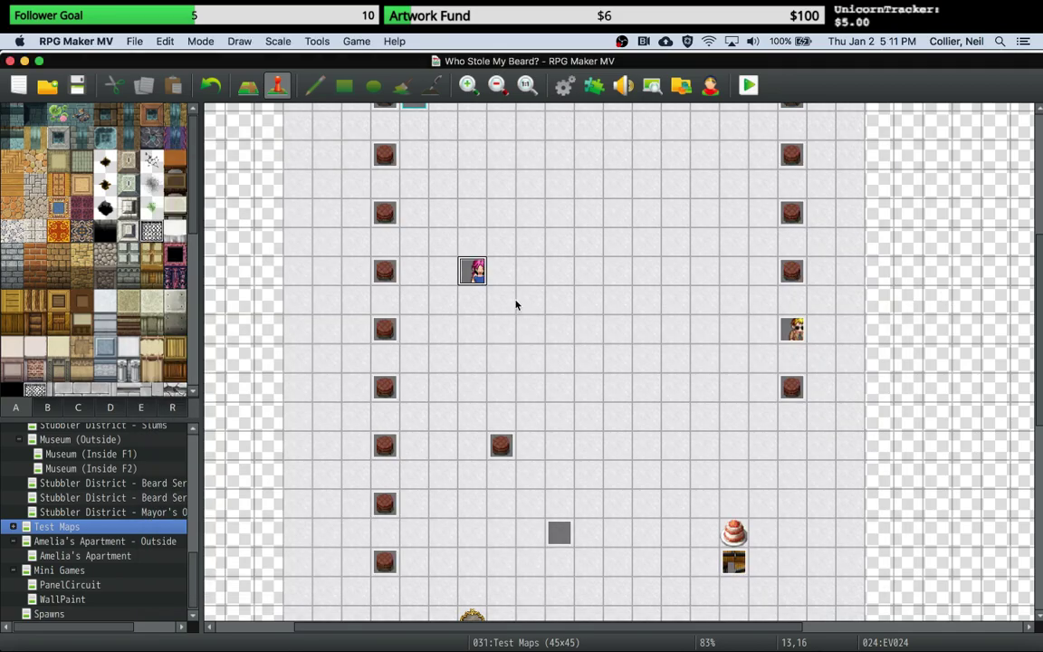
double_click(478, 274)
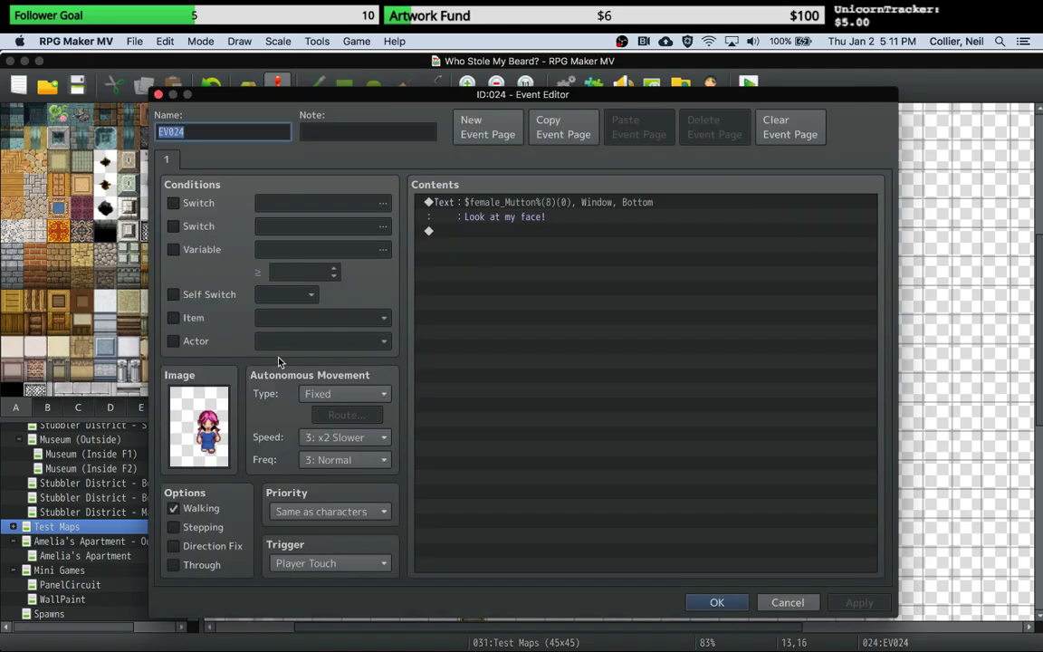
left_click(485, 208)
right_click(485, 207)
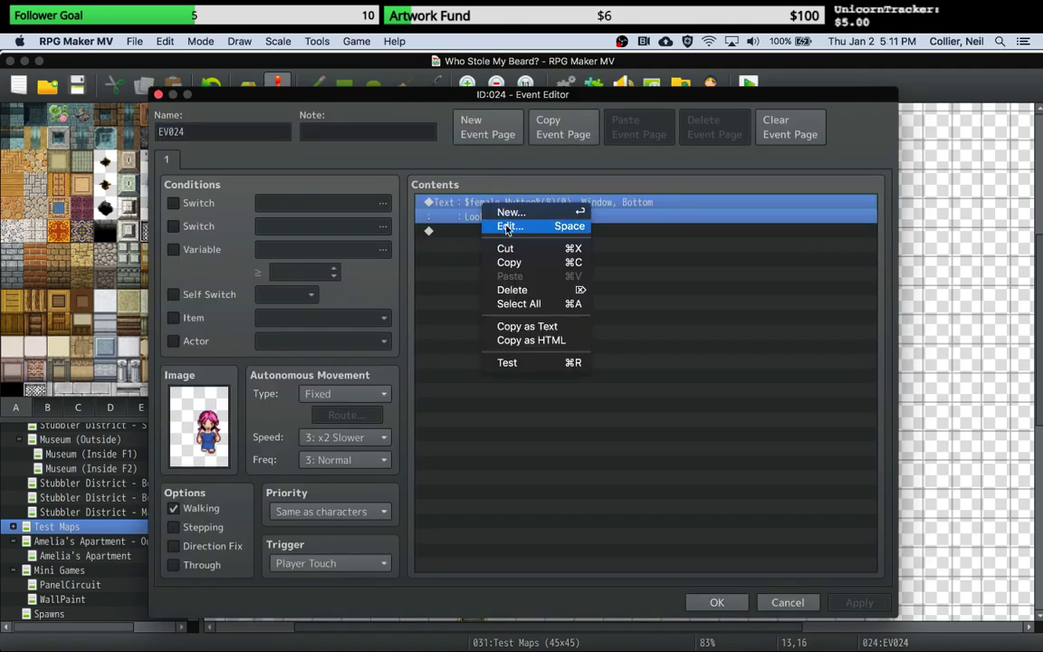
left_click(508, 226)
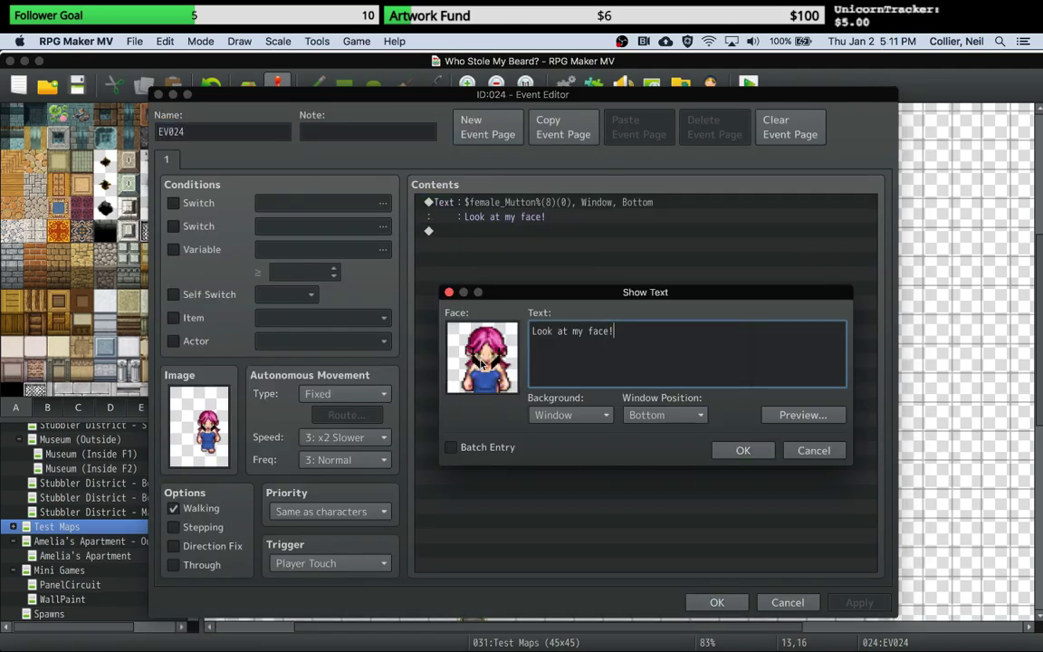
left_click(483, 362)
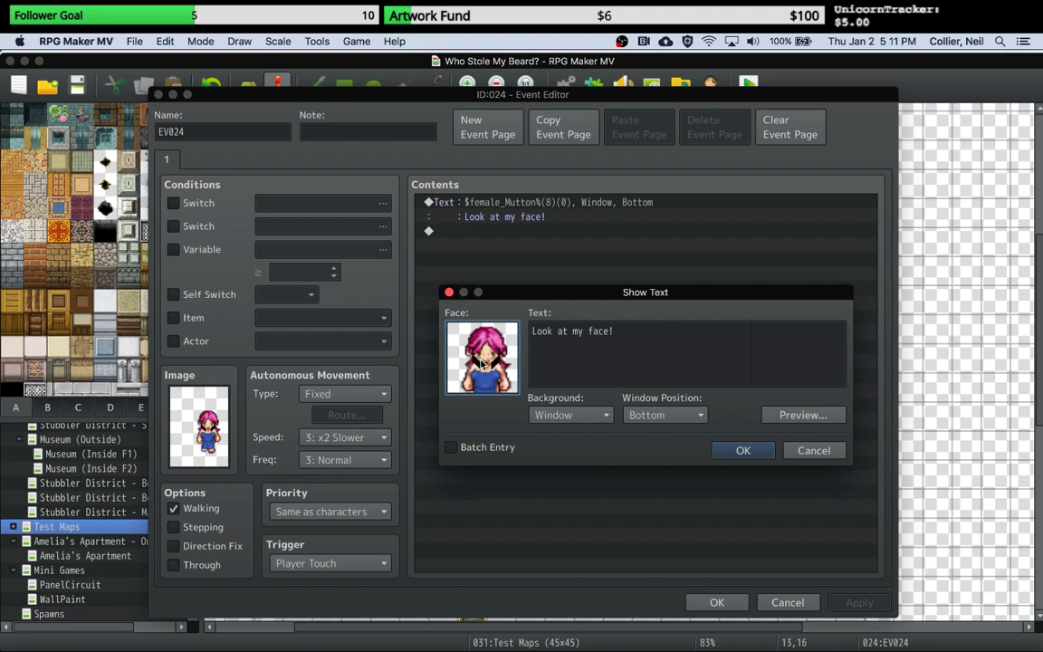
left_click(743, 450)
left_click(716, 602)
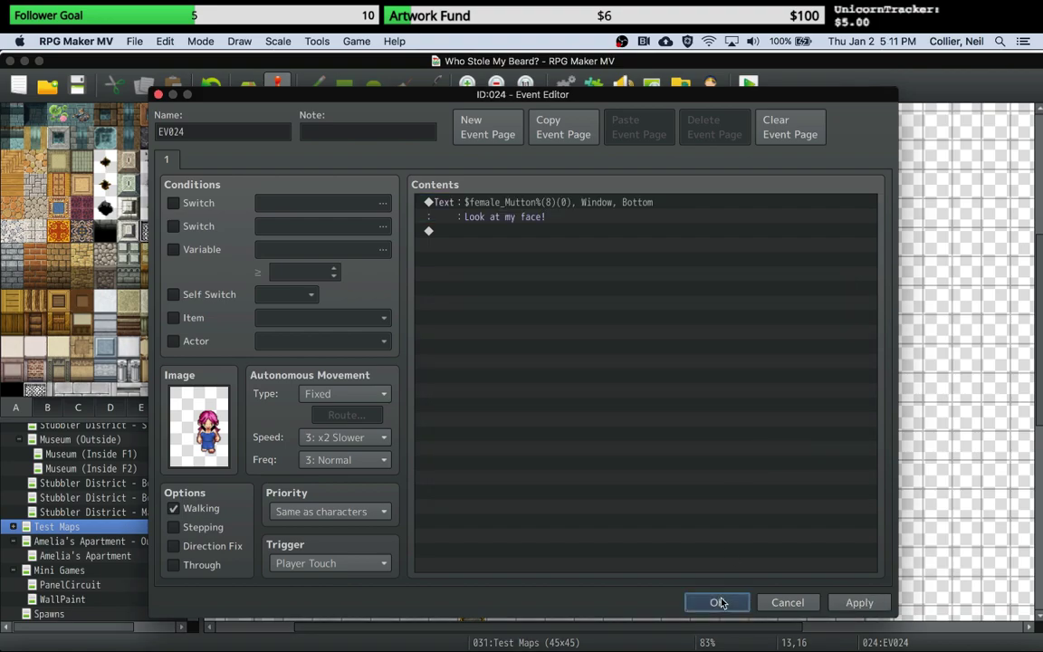
Step: Switch back to the running playtest, dismiss the dialogue, and open the player's Change Beard choices
key("super+r")
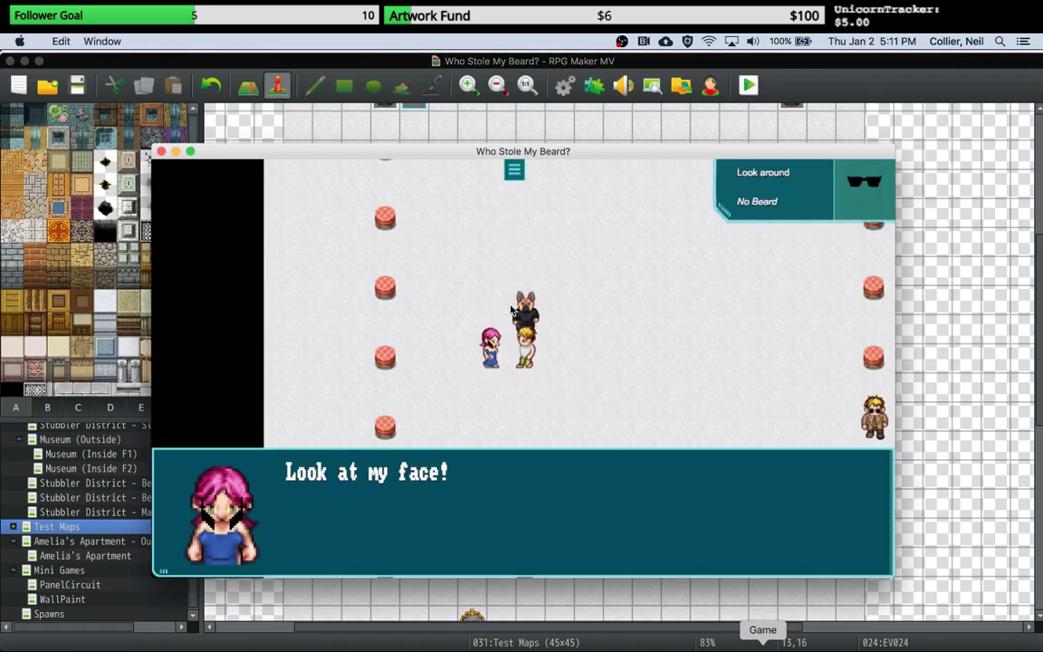
left_click(615, 413)
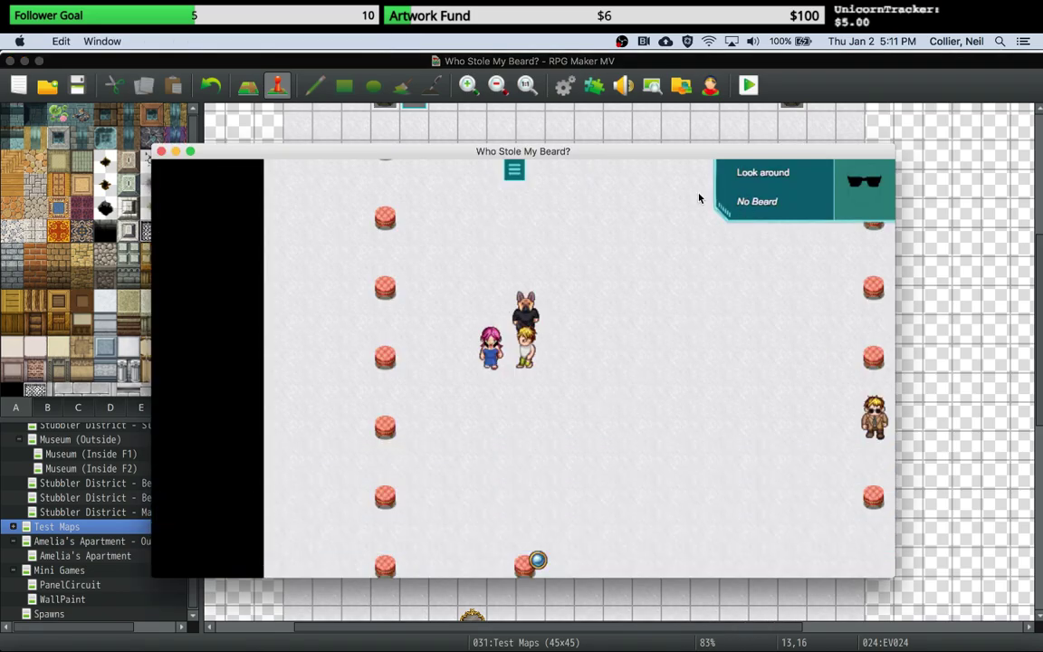
left_click(552, 424)
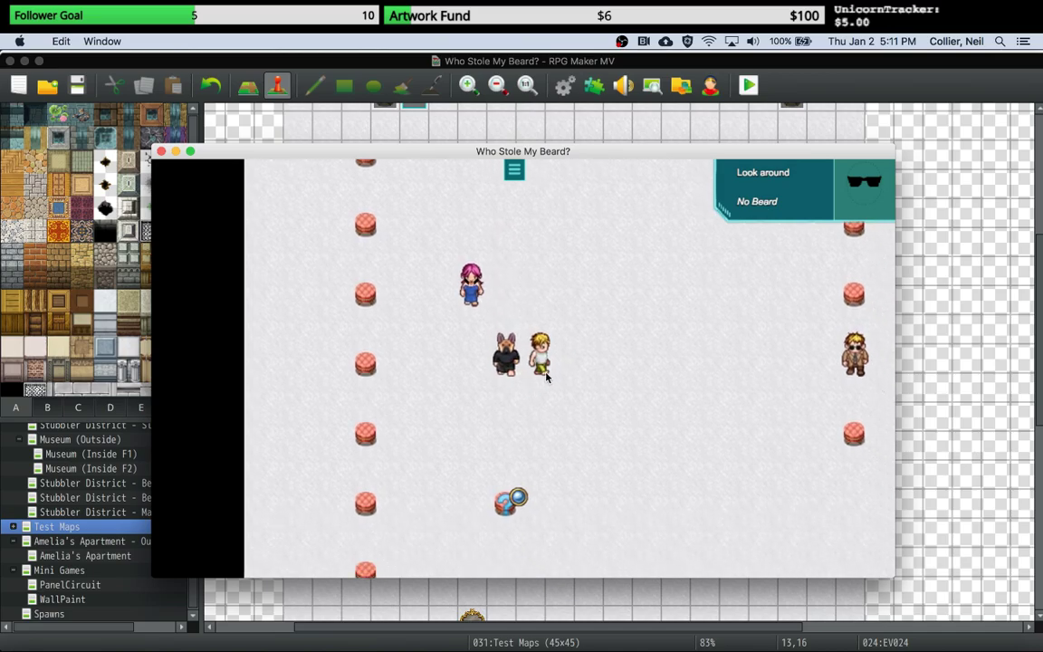
left_click(723, 195)
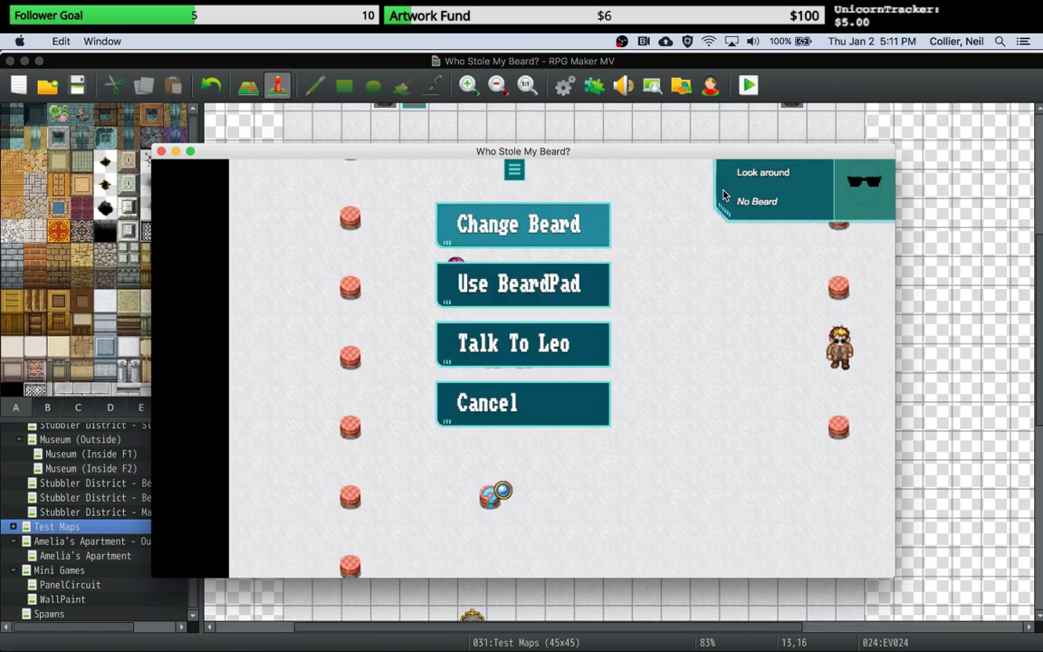
left_click(546, 226)
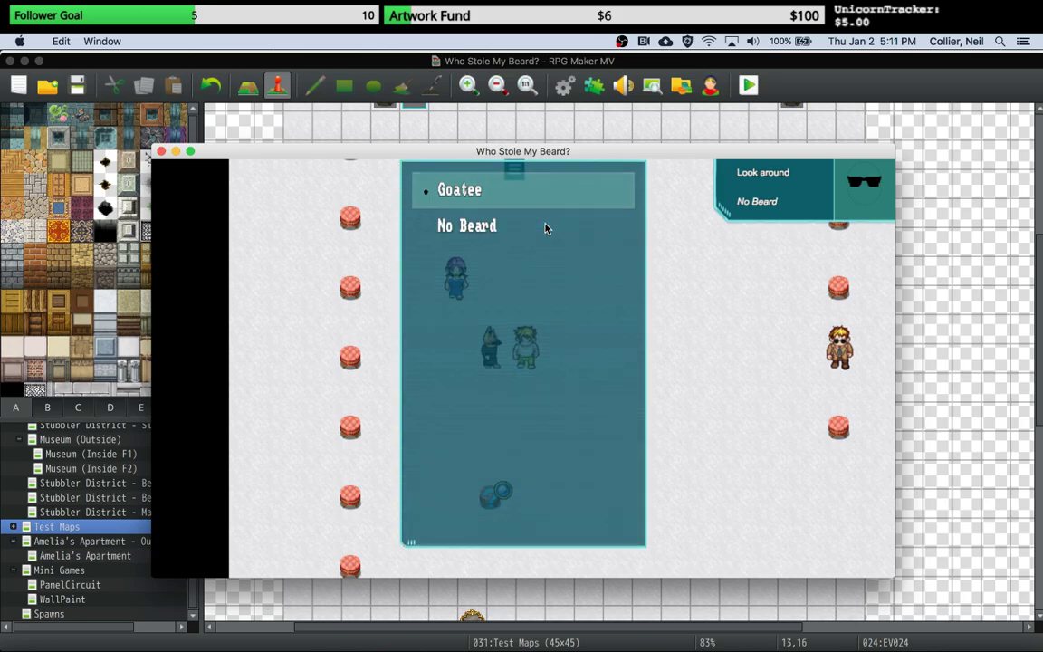